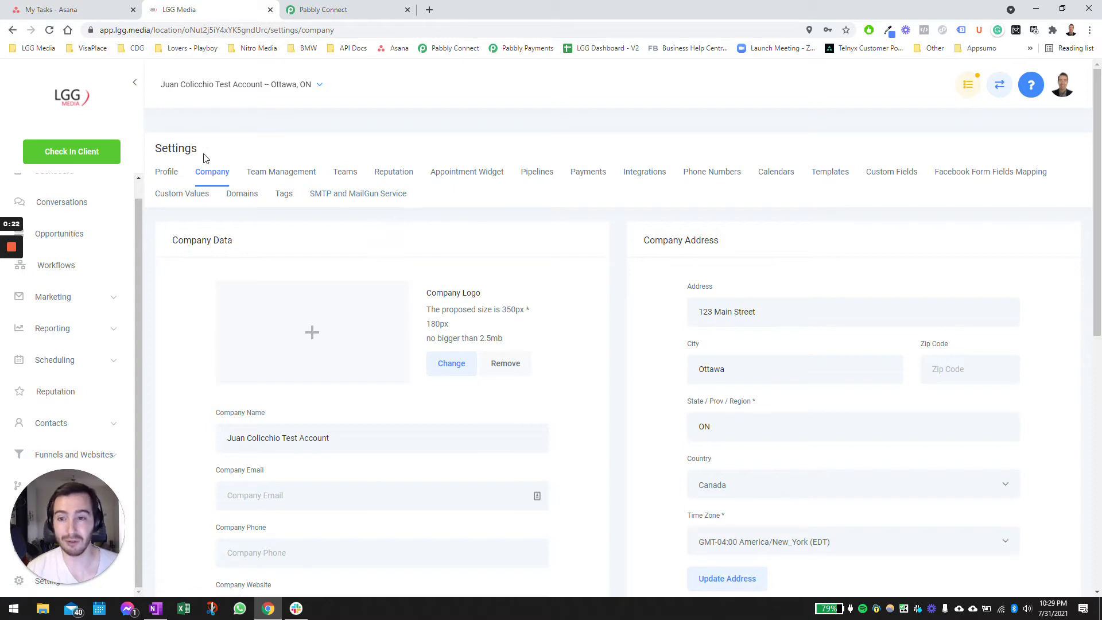
- Open the Demo Team for editing and expand its calendar team configuration
click(333, 175)
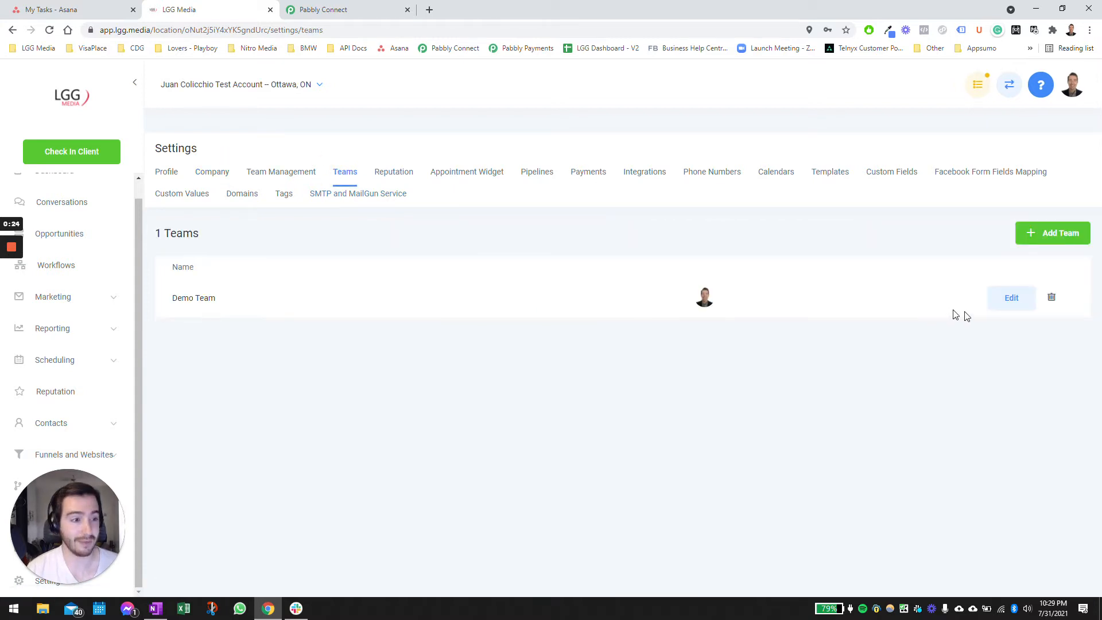
click(999, 299)
click(387, 163)
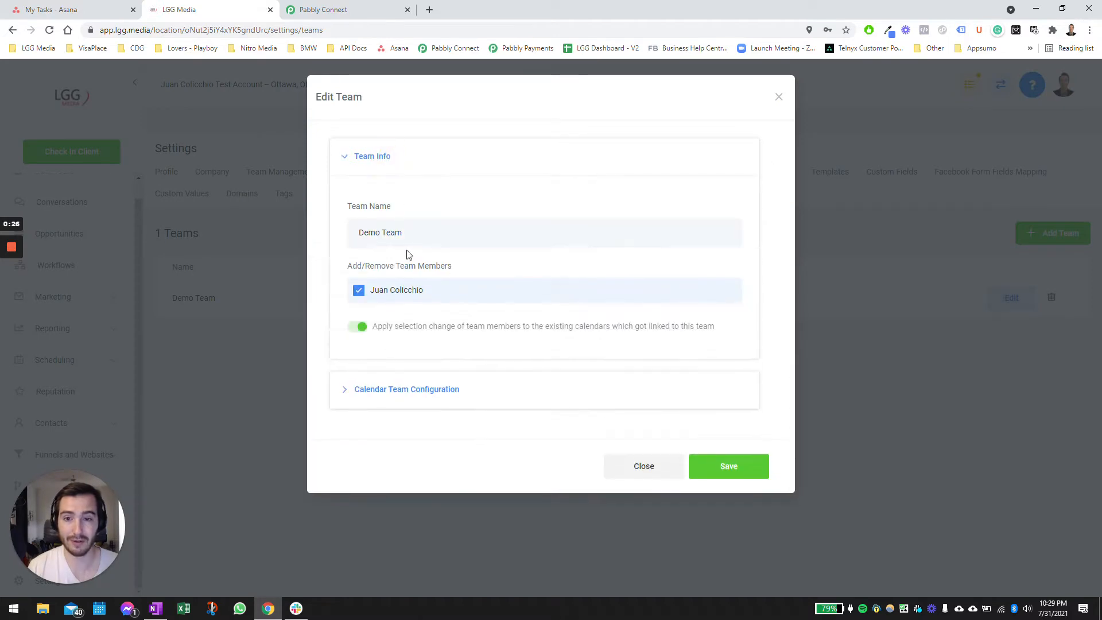
click(404, 392)
scroll(433, 362, down, 2)
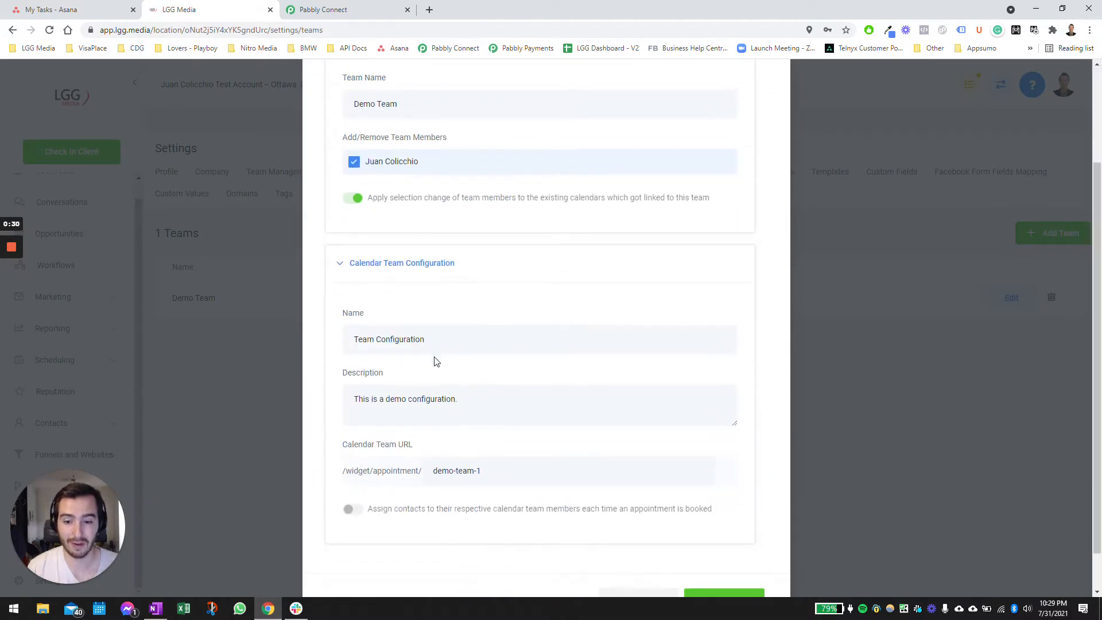
- Change both the calendar team configuration name and the team name to Sales Team
double_click(443, 342)
key(ctrl+a)
key(BackSpace)
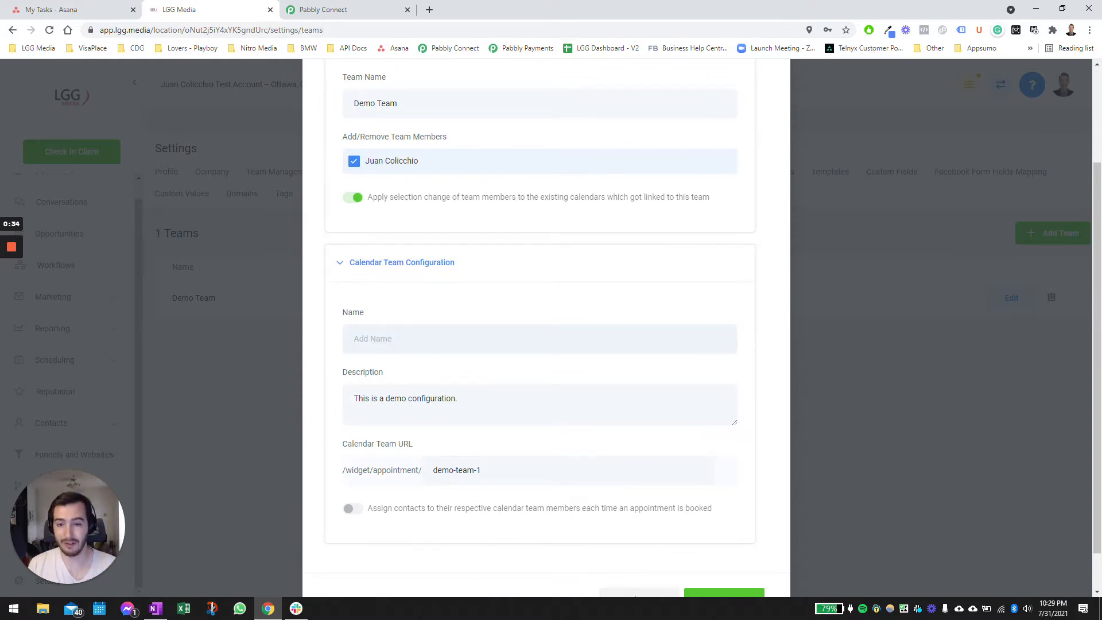
text(S)
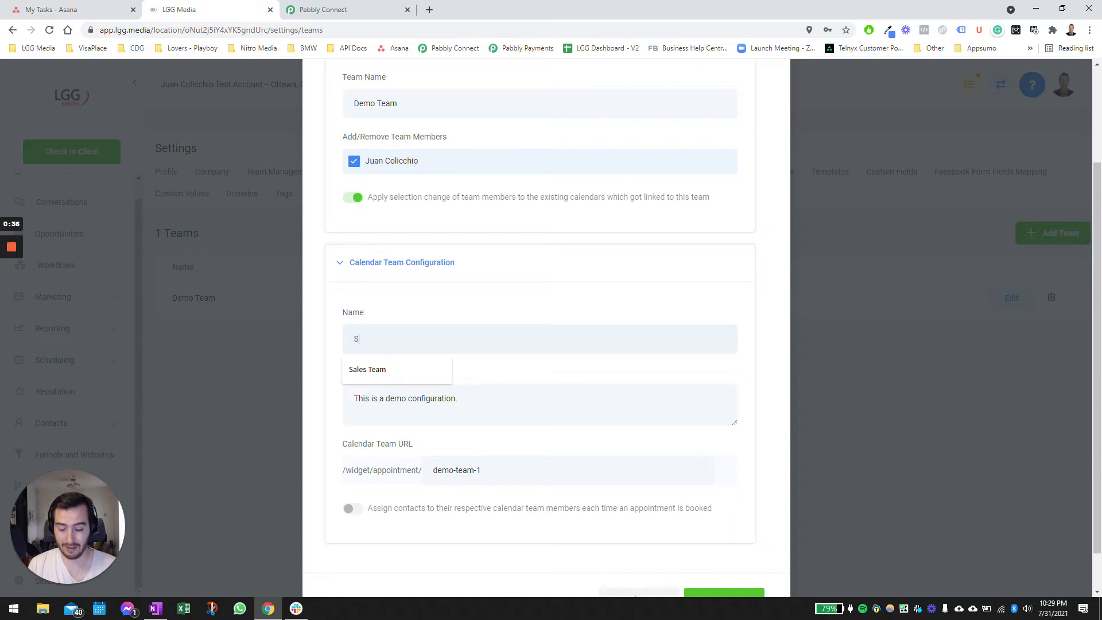
text(ales Team)
double_click(365, 103)
text(Sales)
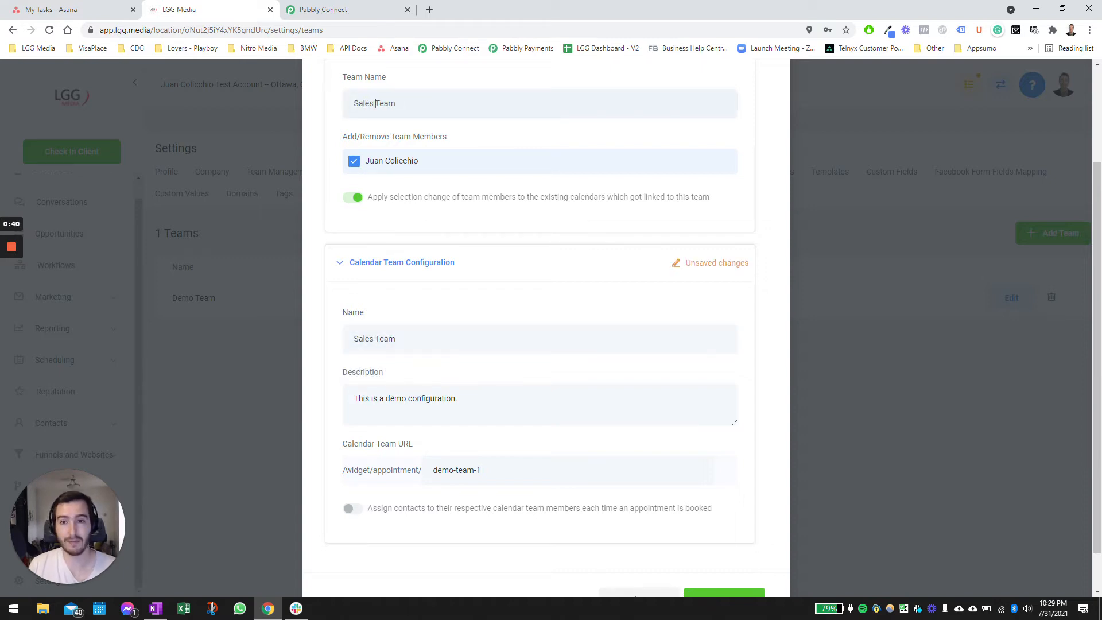
- Set the calendar team URL to sales-demo and save the team
triple_click(448, 470)
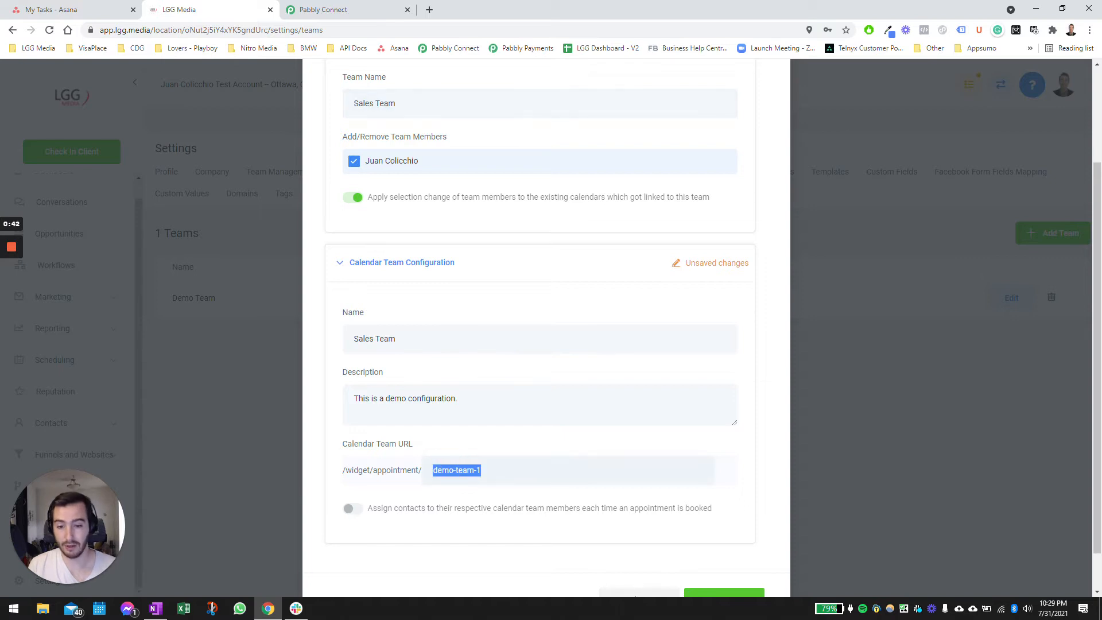
text(sales-demo)
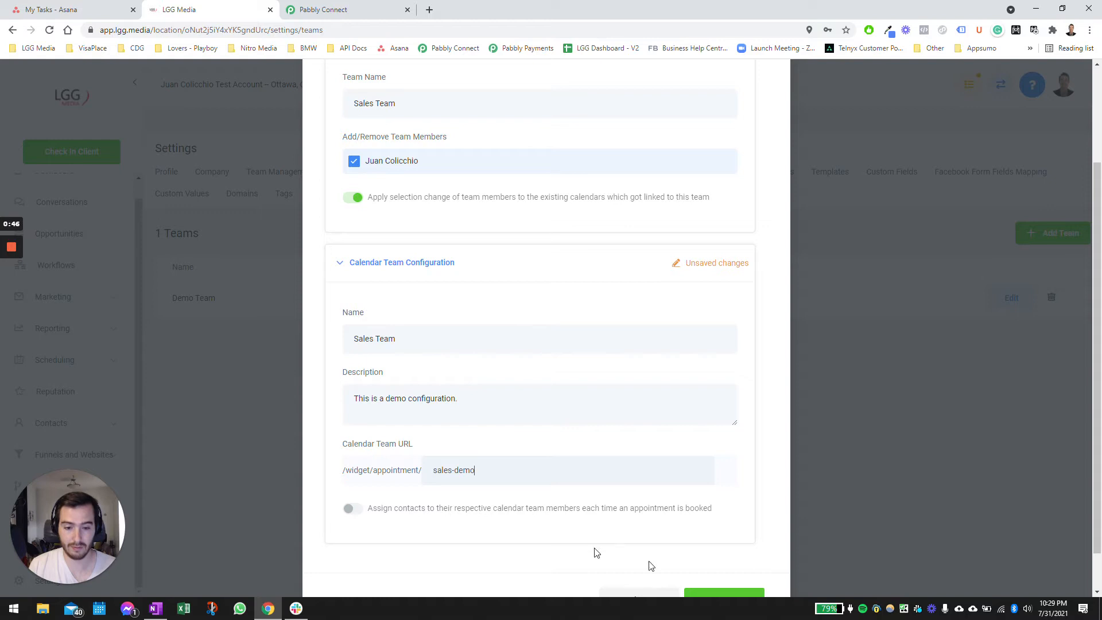
scroll(605, 438, down, 2)
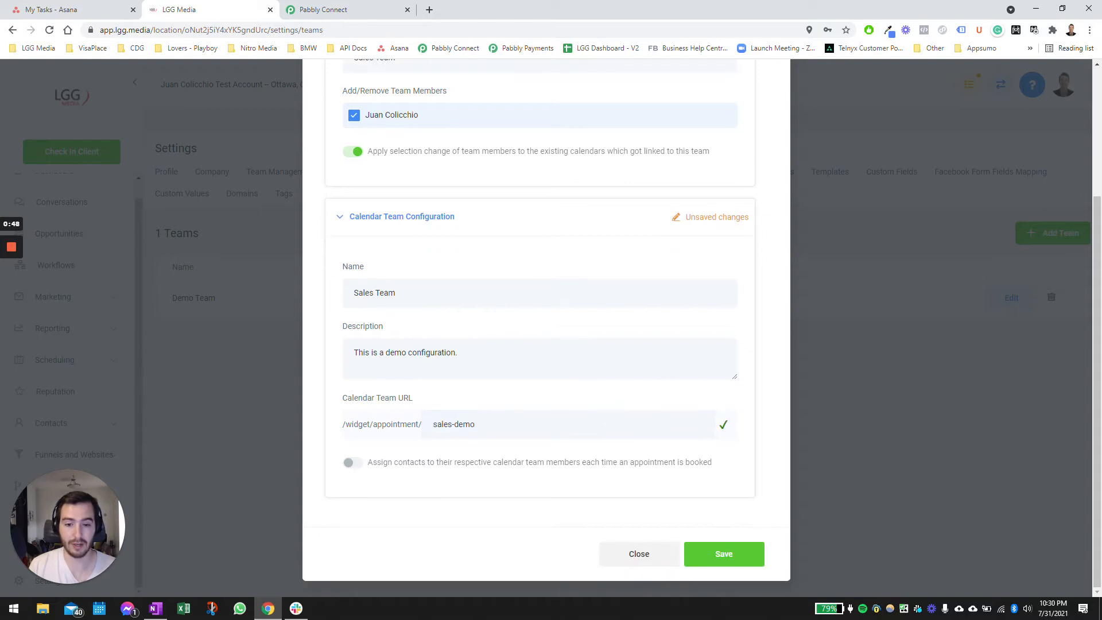
click(739, 560)
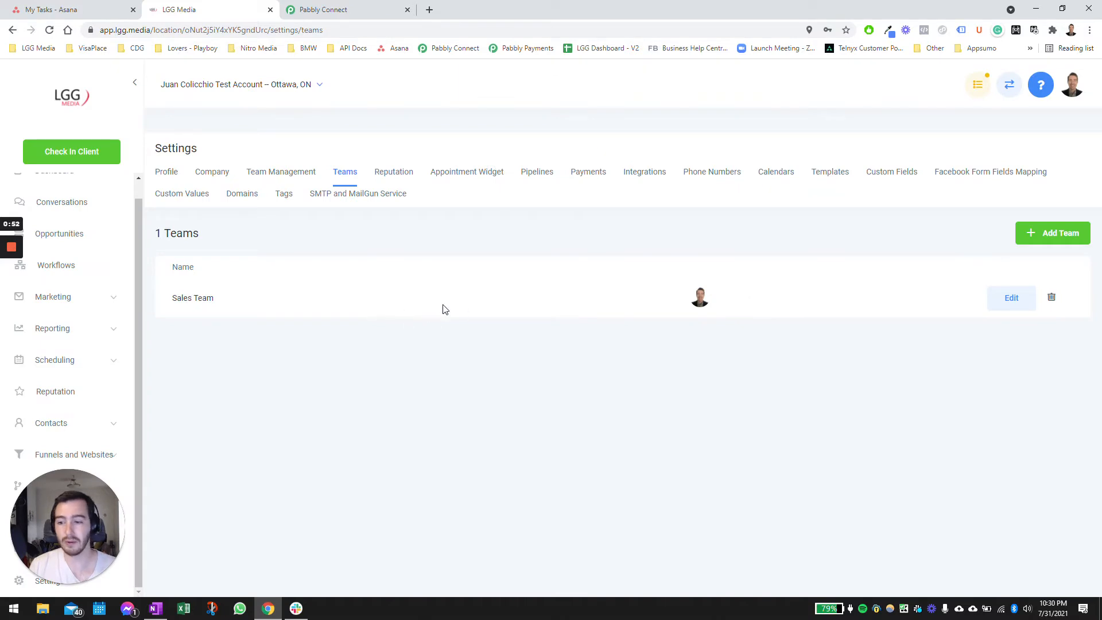
- Reopen the Sales Team, review its members and calendar team configuration, and close it without changes
click(1012, 303)
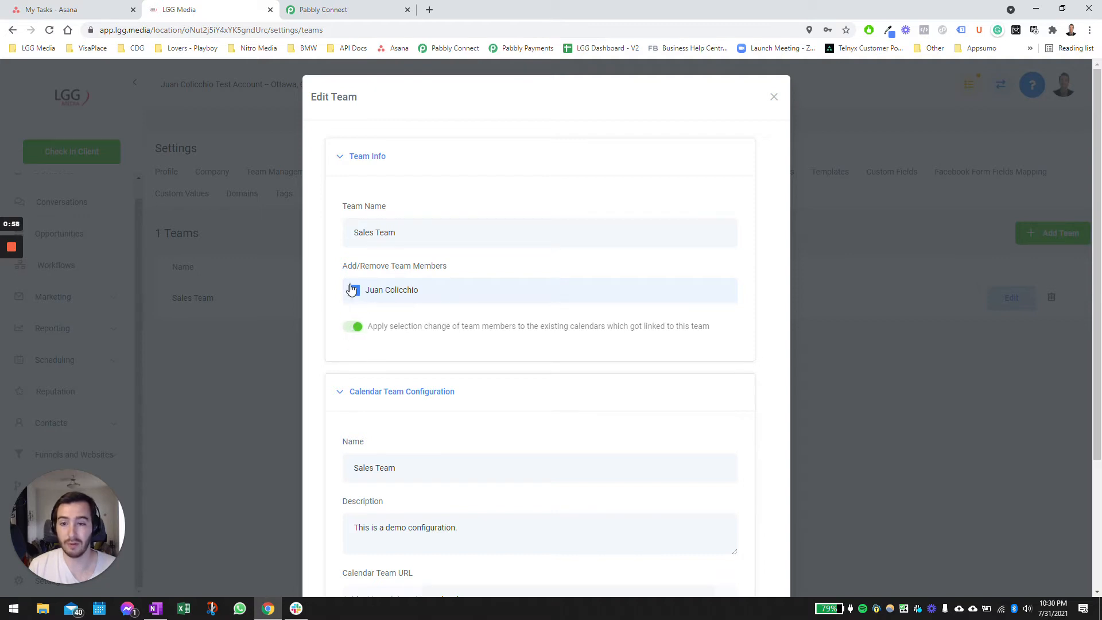
scroll(405, 341, down, 5)
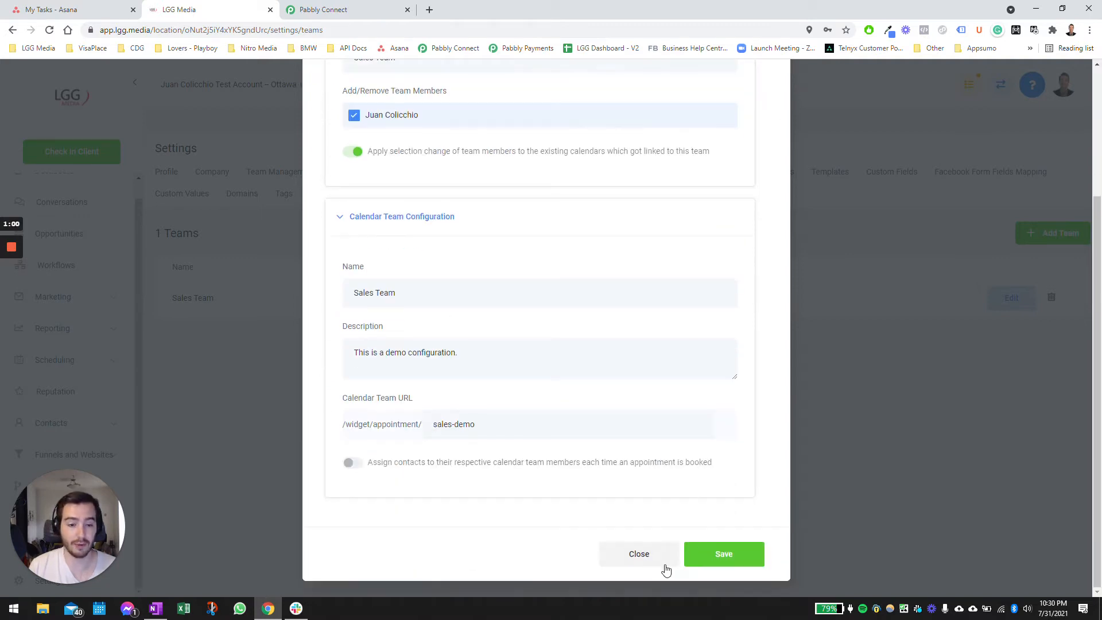
click(654, 555)
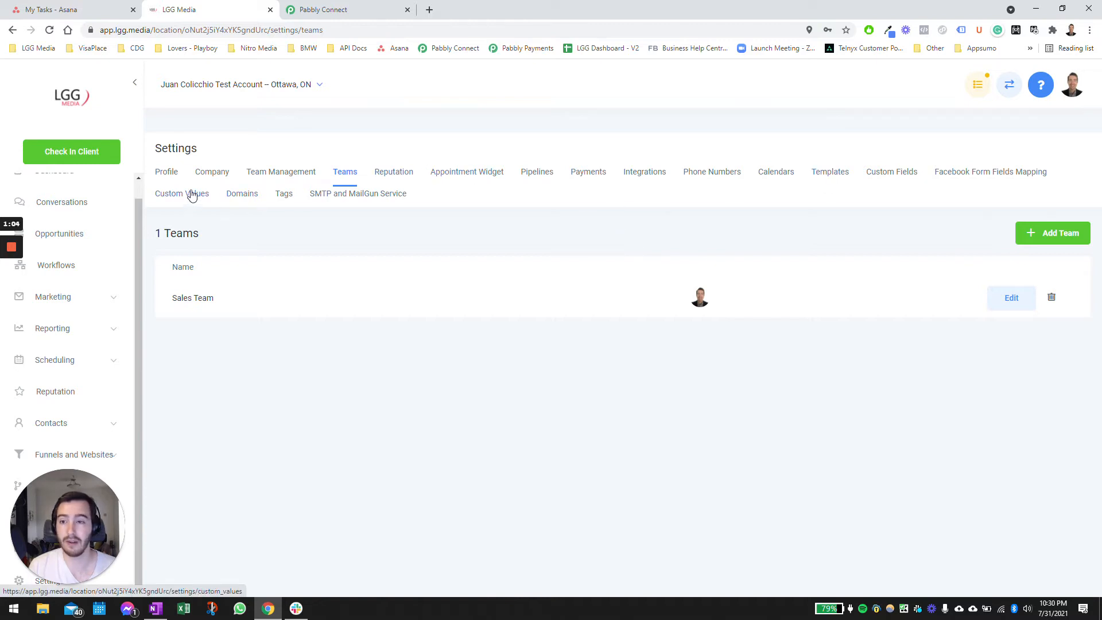
- Open the Sales Team's Intro Call calendar for editing and review its team and event setup
click(786, 178)
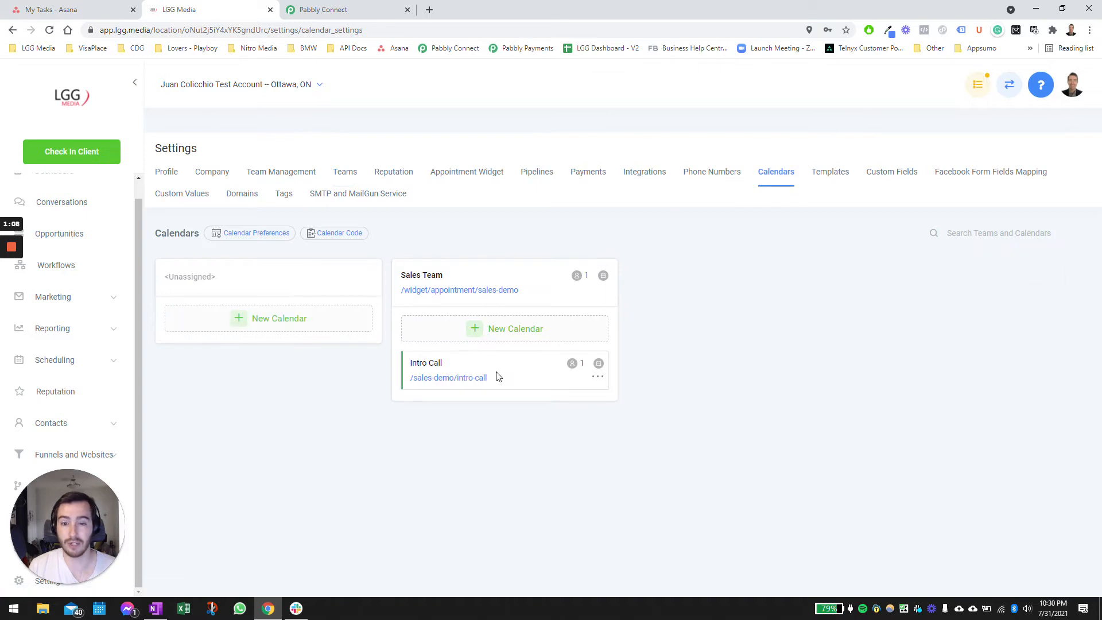
click(598, 377)
click(616, 400)
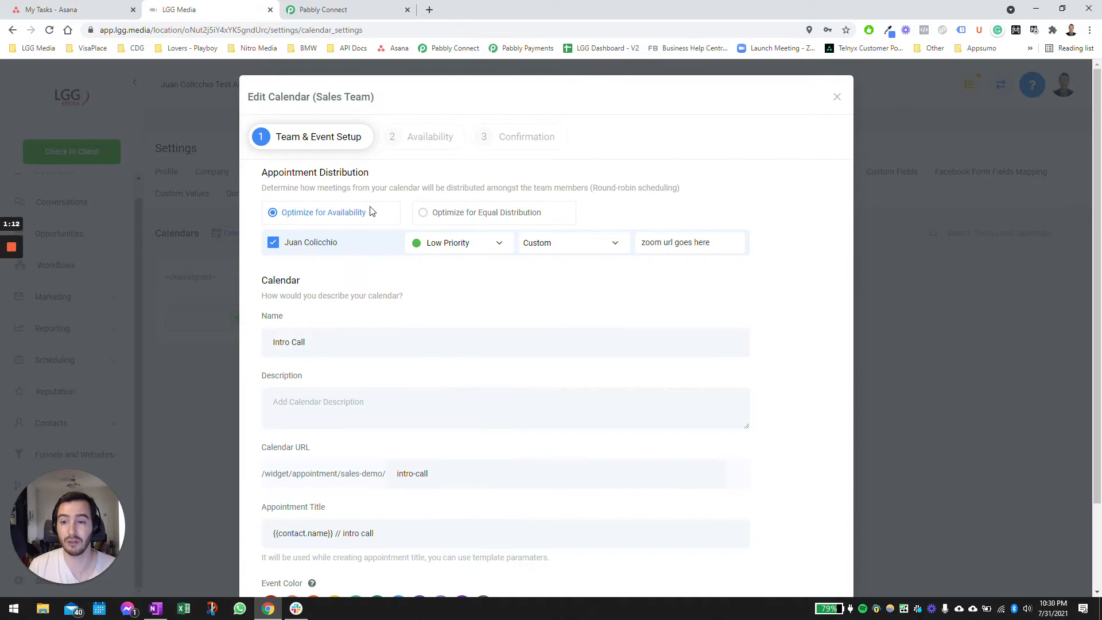
scroll(377, 227, down, 2)
scroll(413, 190, up, 2)
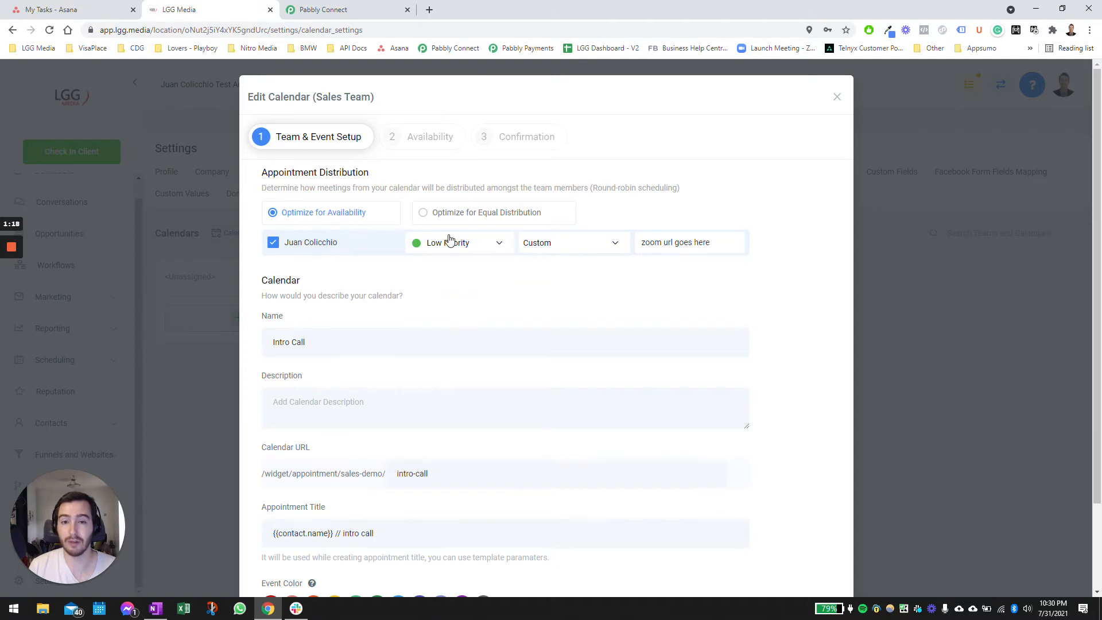
- Check the team member's priority choices, the equal distribution option and the meeting location choices, keeping Optimize for Availability
click(483, 245)
click(483, 245)
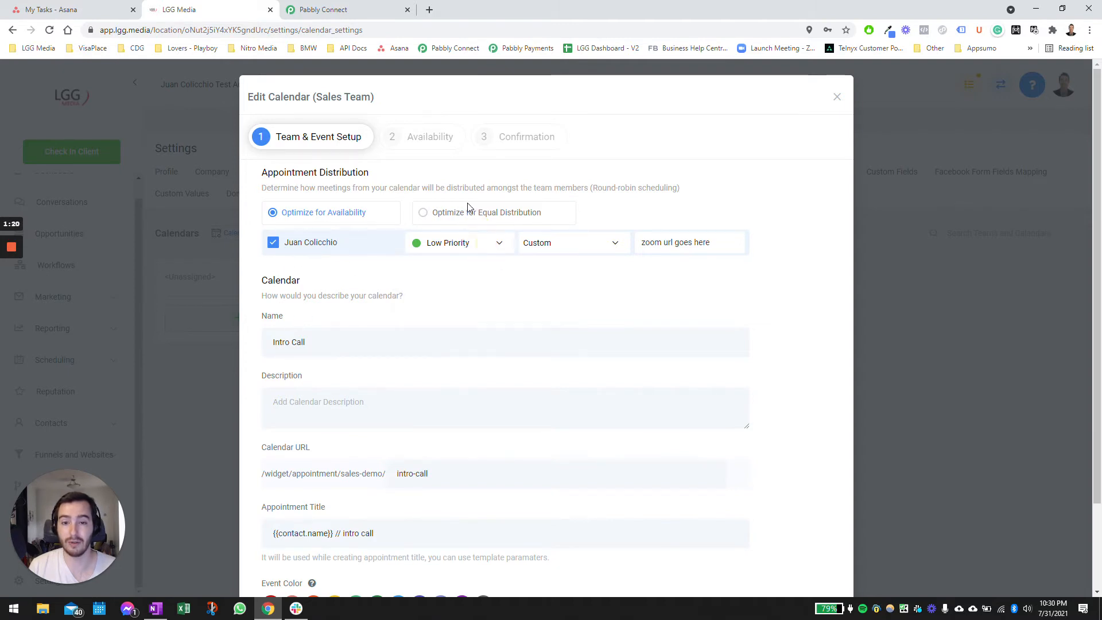
click(472, 212)
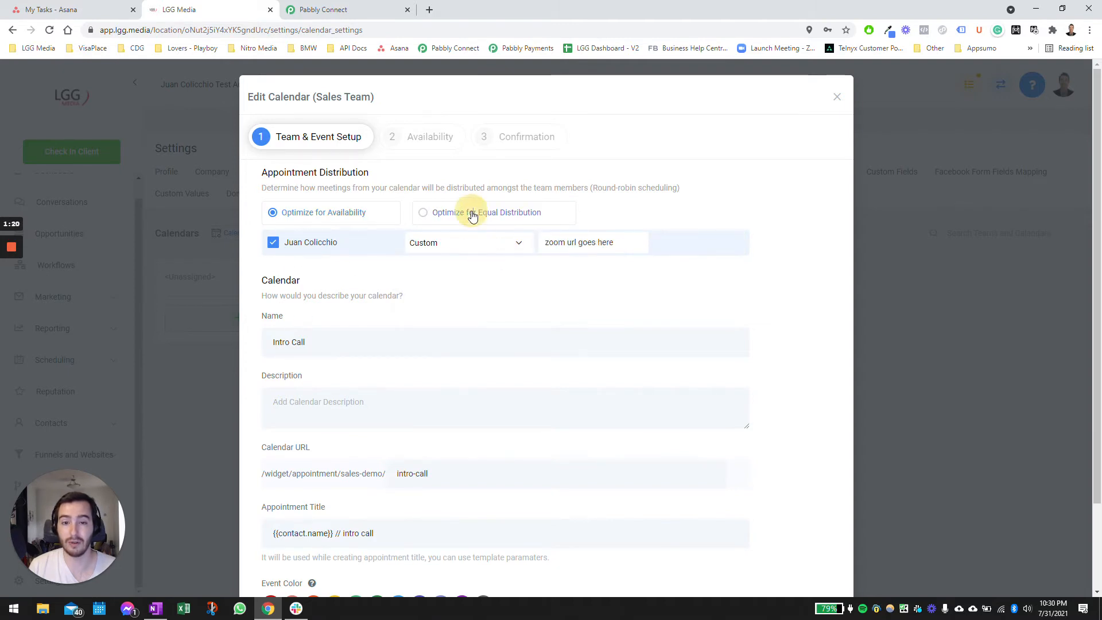
click(364, 213)
click(567, 246)
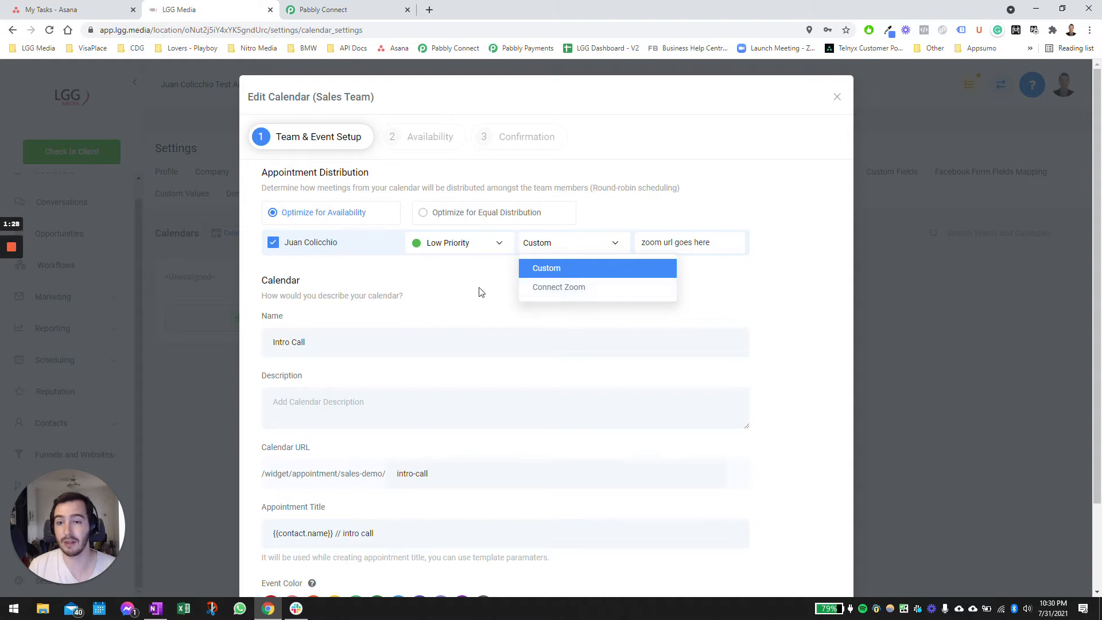
click(473, 273)
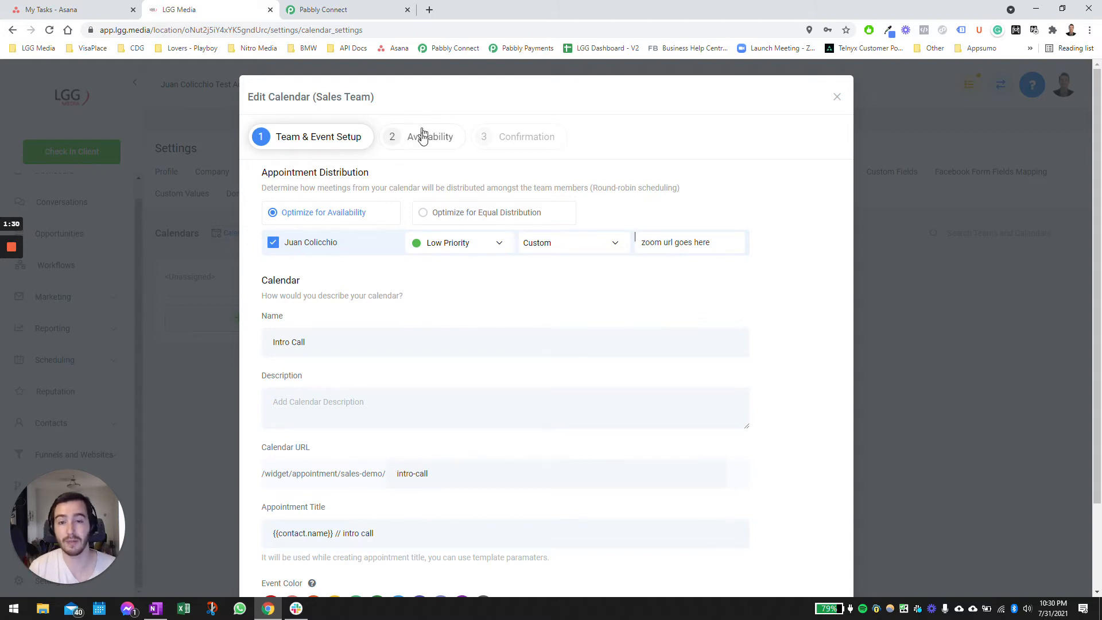
- Review the Intro Call calendar's availability settings for appointment slots, scheduling notice and office hours
click(425, 141)
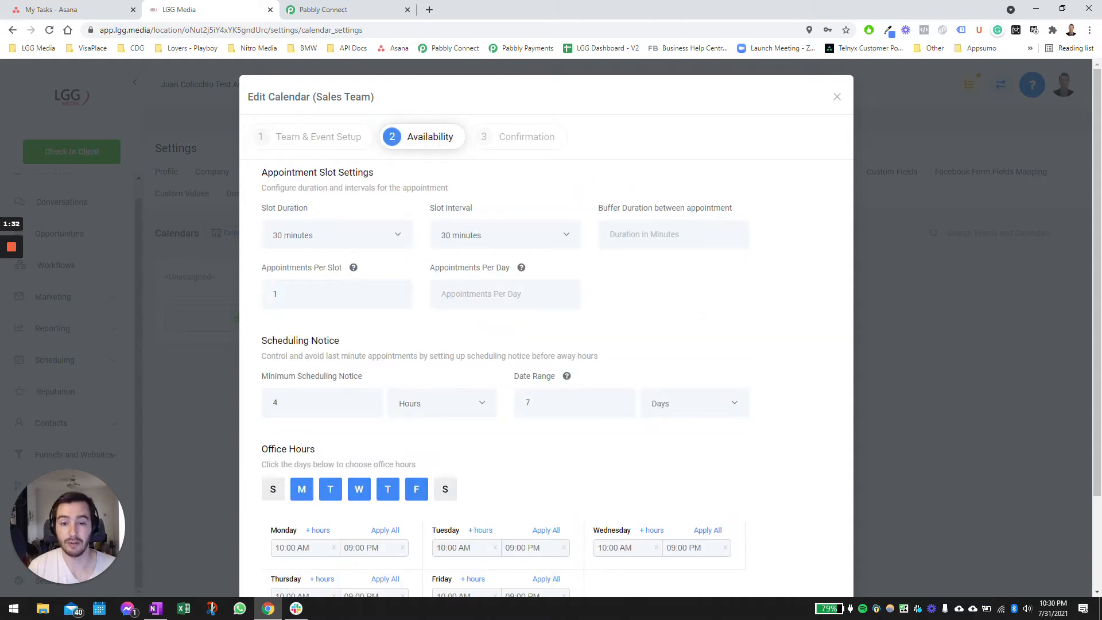
scroll(356, 316, down, 2)
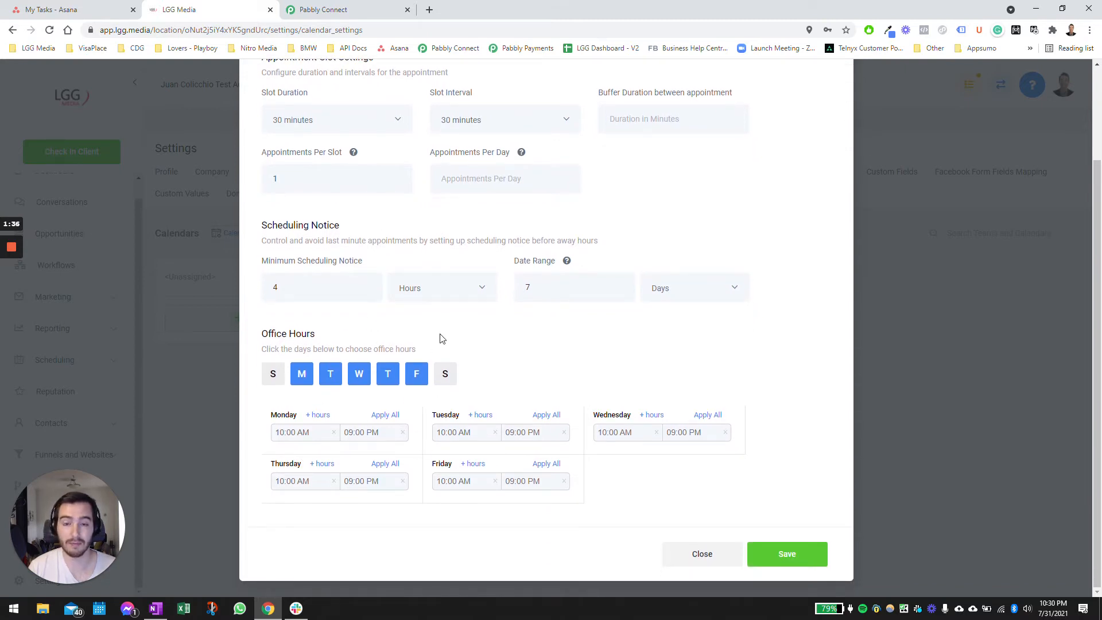
scroll(497, 342, up, 2)
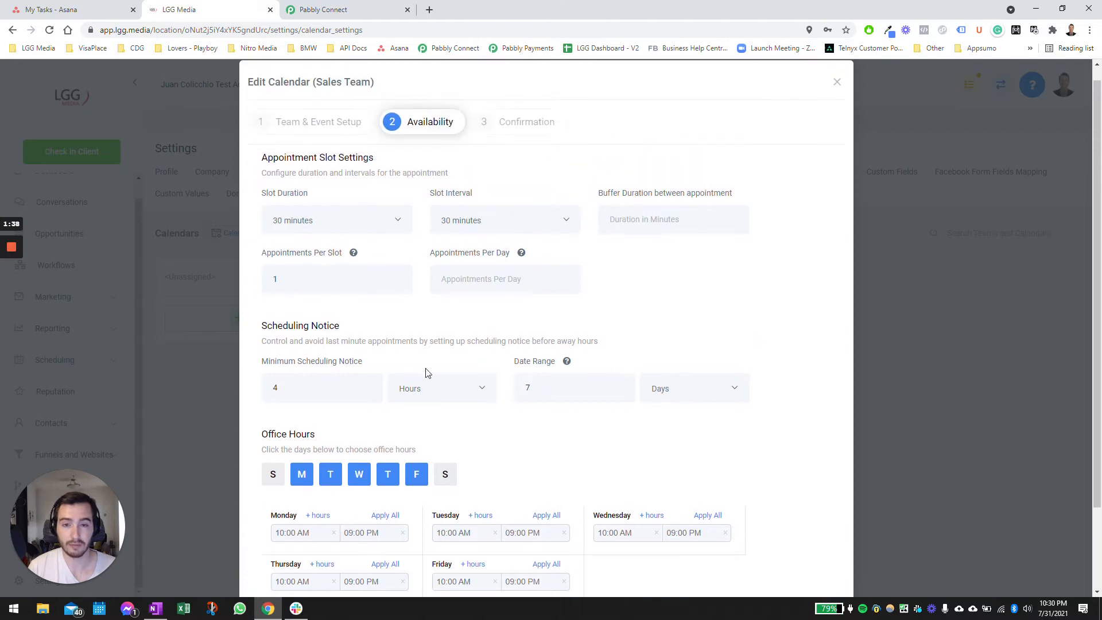
- Review the calendar's confirmation settings for forms, notifications and submissions, and close the calendar without saving
click(526, 127)
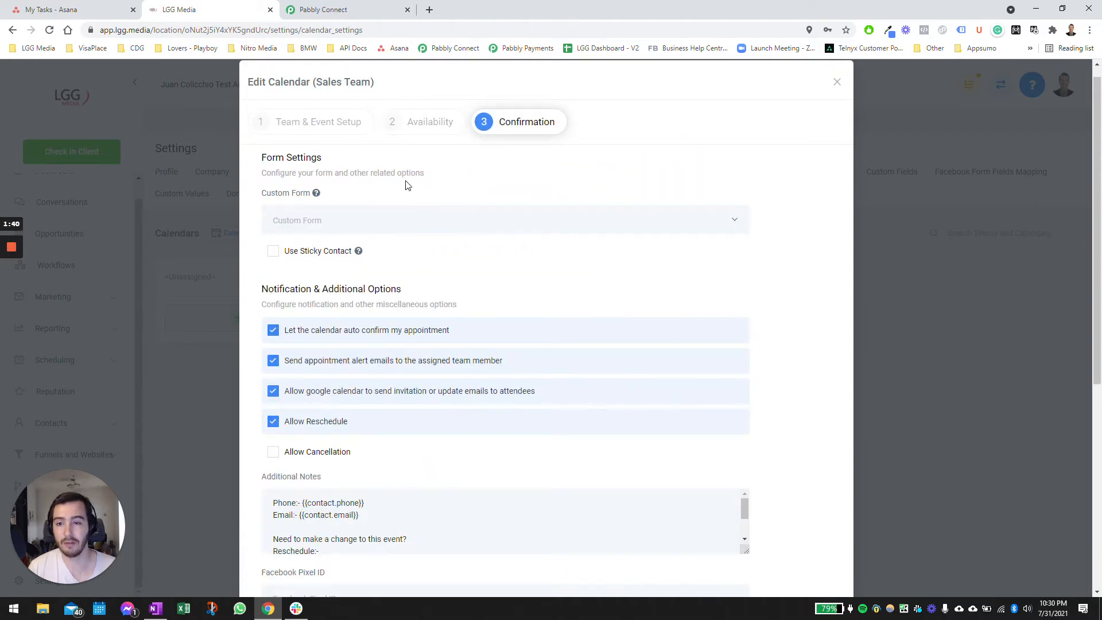
scroll(406, 183, down, 1)
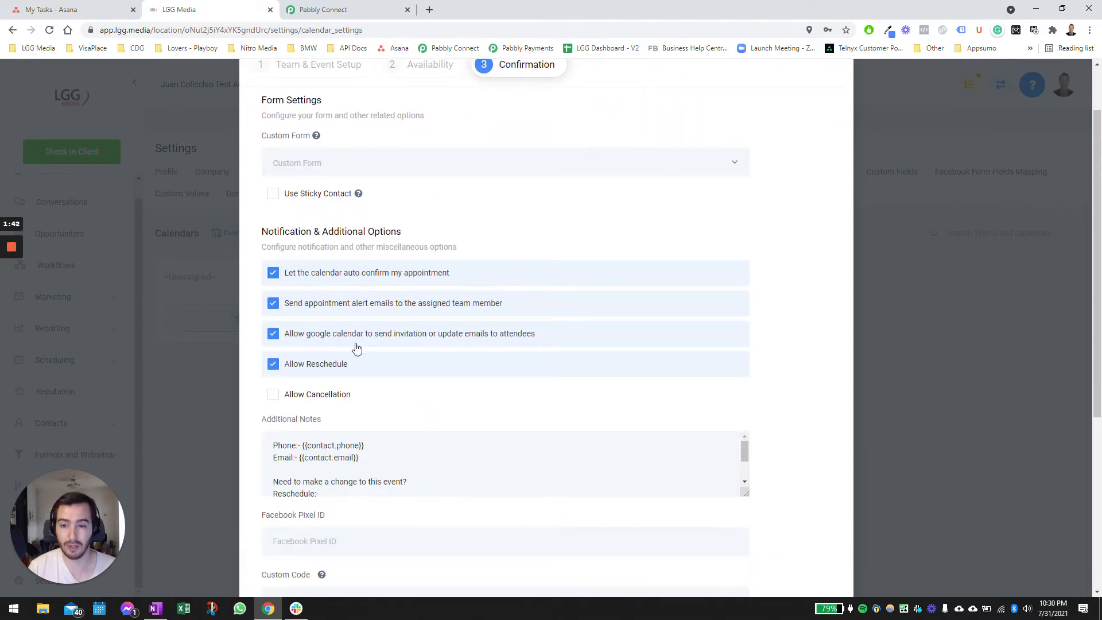
scroll(374, 206, down, 1)
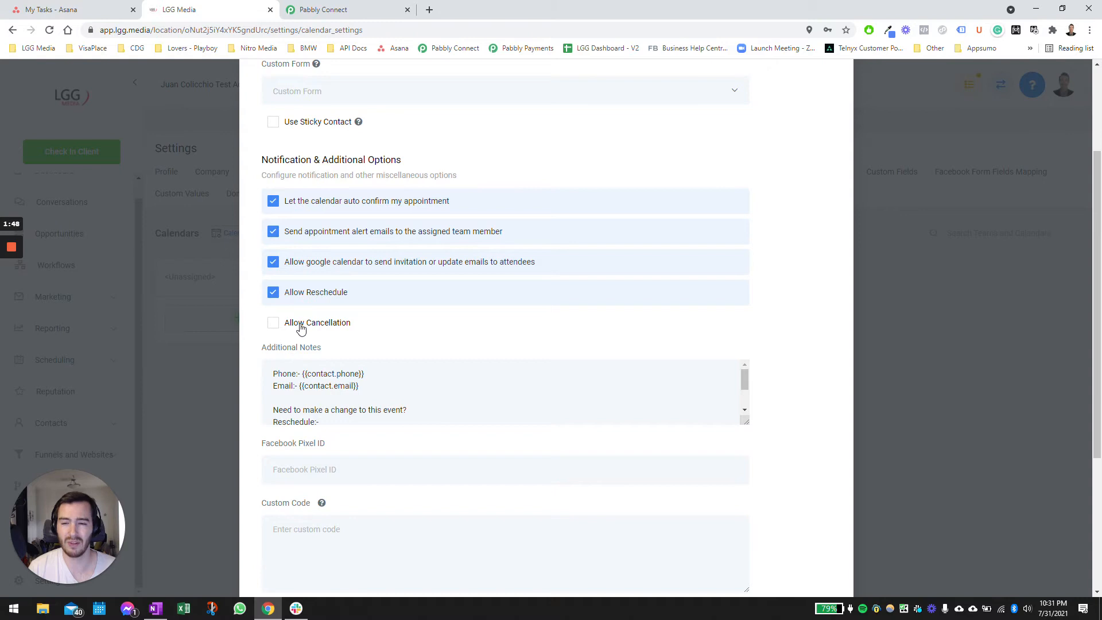
scroll(411, 315, down, 4)
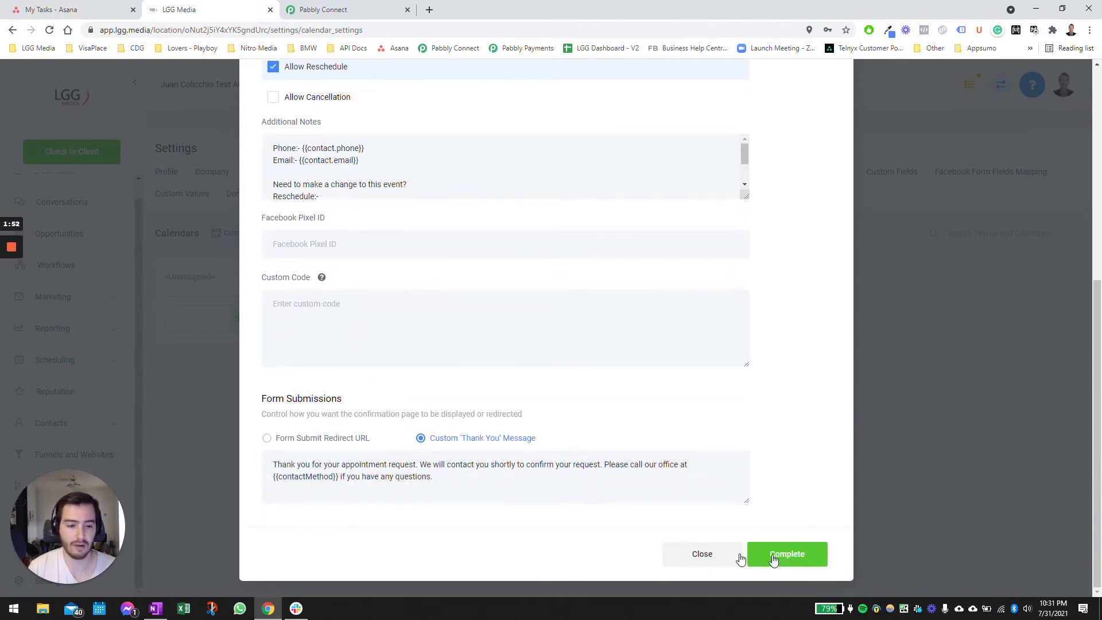
click(689, 553)
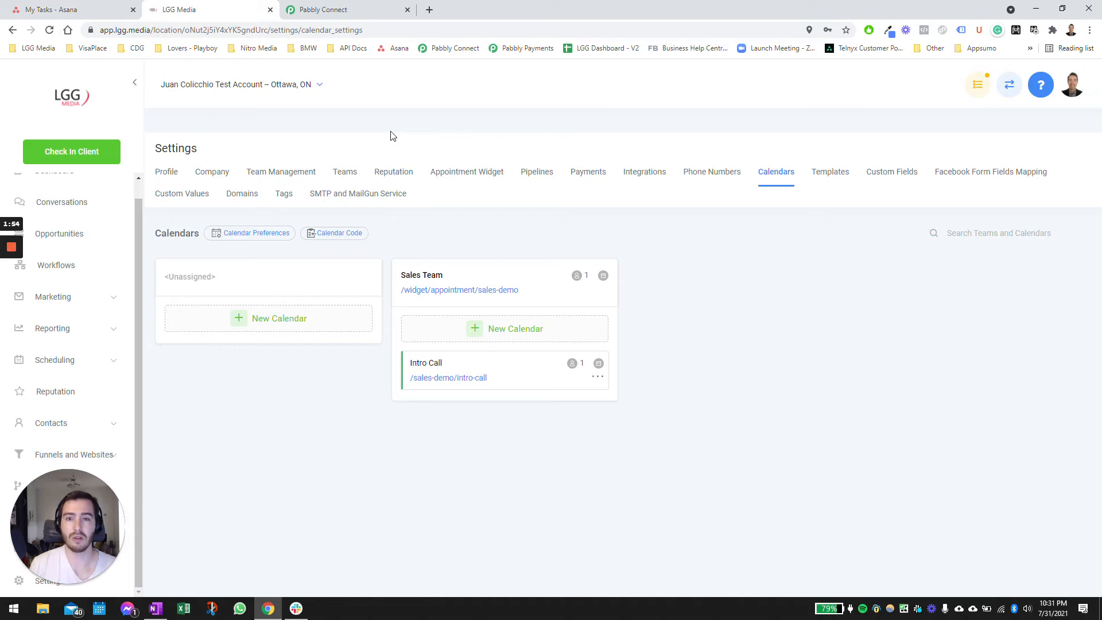
- Examine the Google account integration, including the account chooser for adding another account, and dismiss the chooser
click(634, 181)
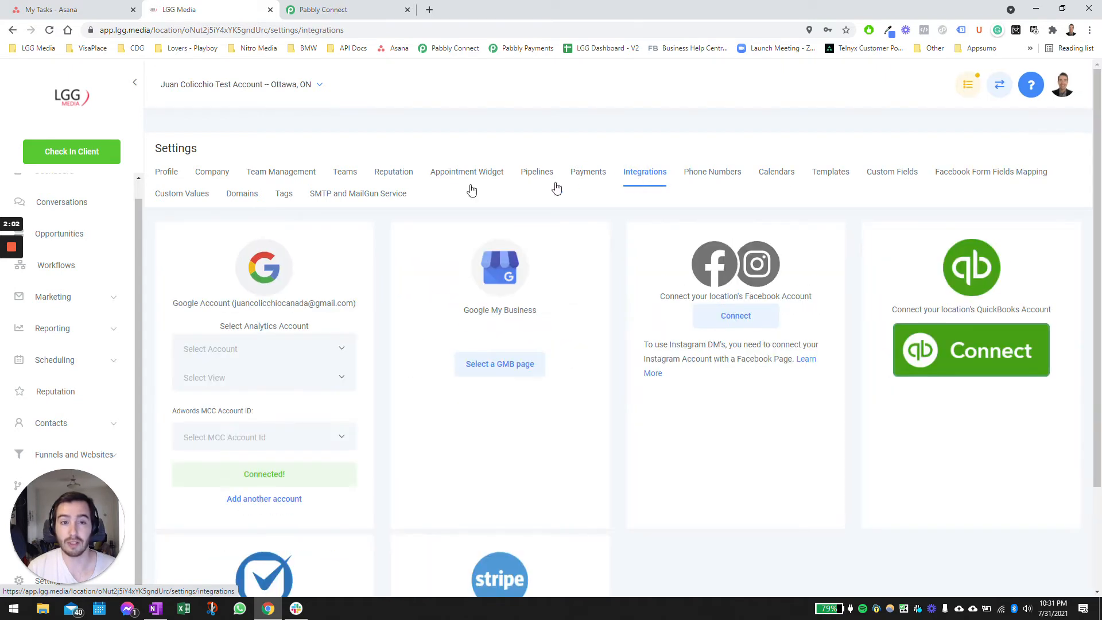
click(266, 502)
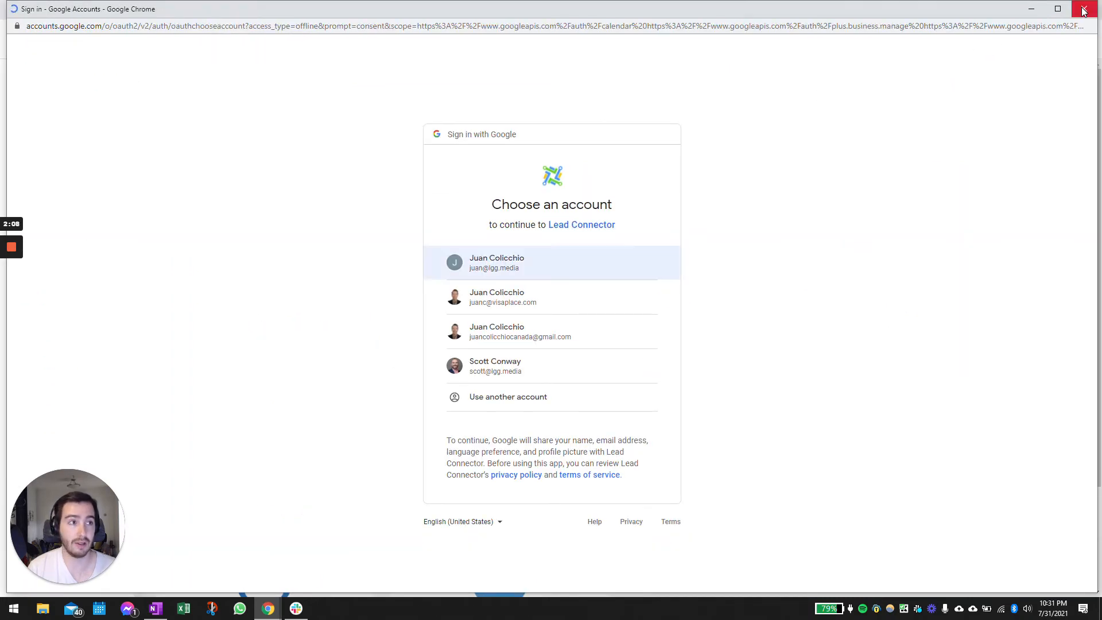
click(506, 265)
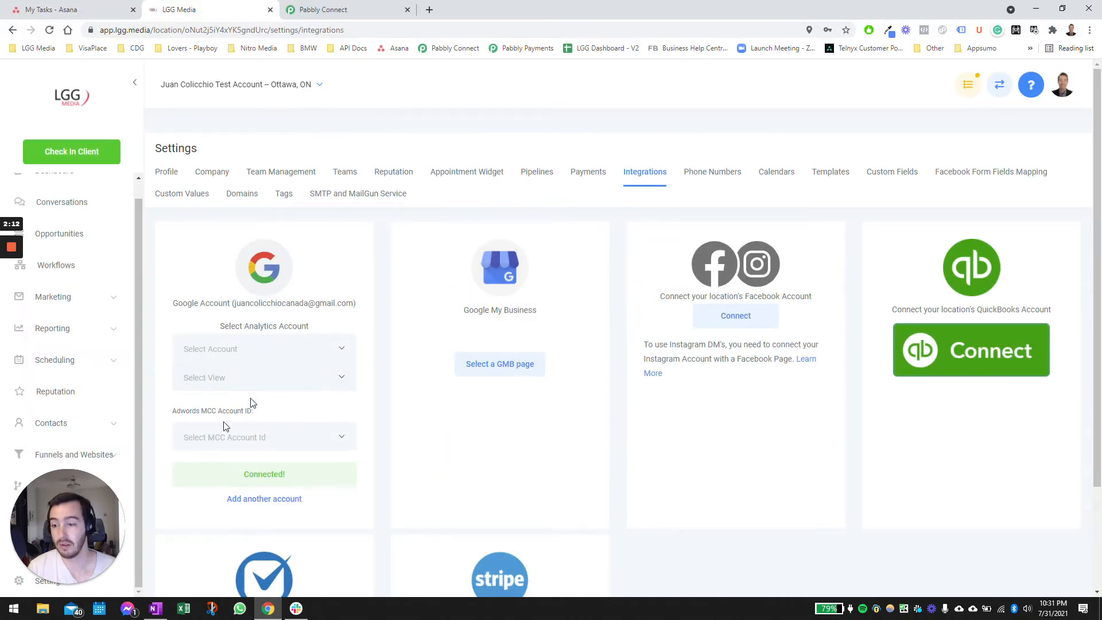
triple_click(276, 303)
click(276, 302)
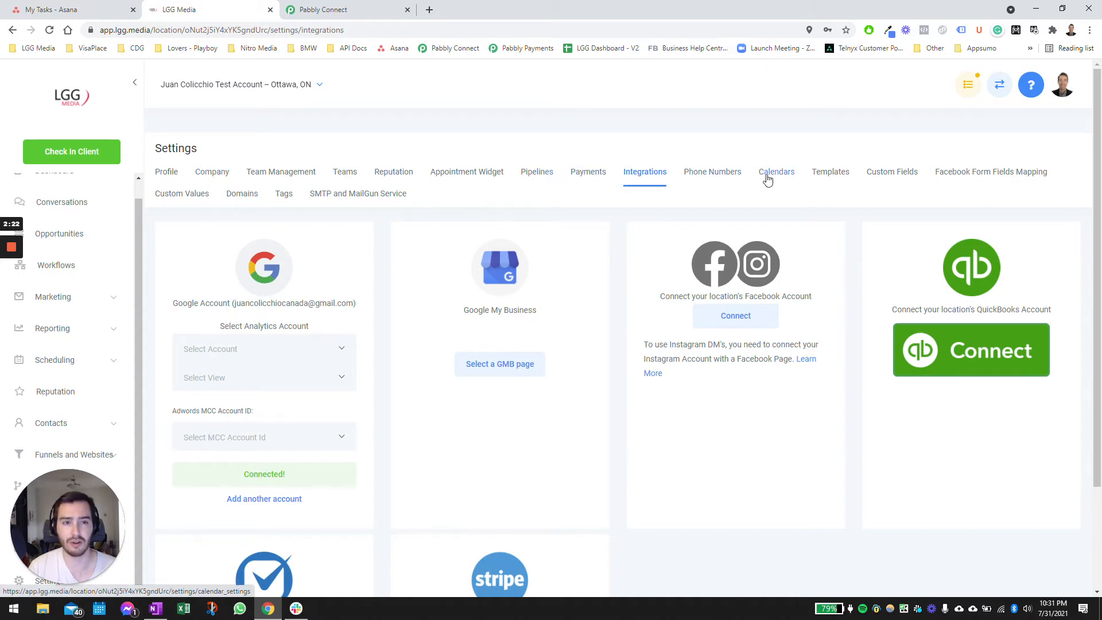
- Examine the custom meeting location text in the profile's user availability settings
click(166, 174)
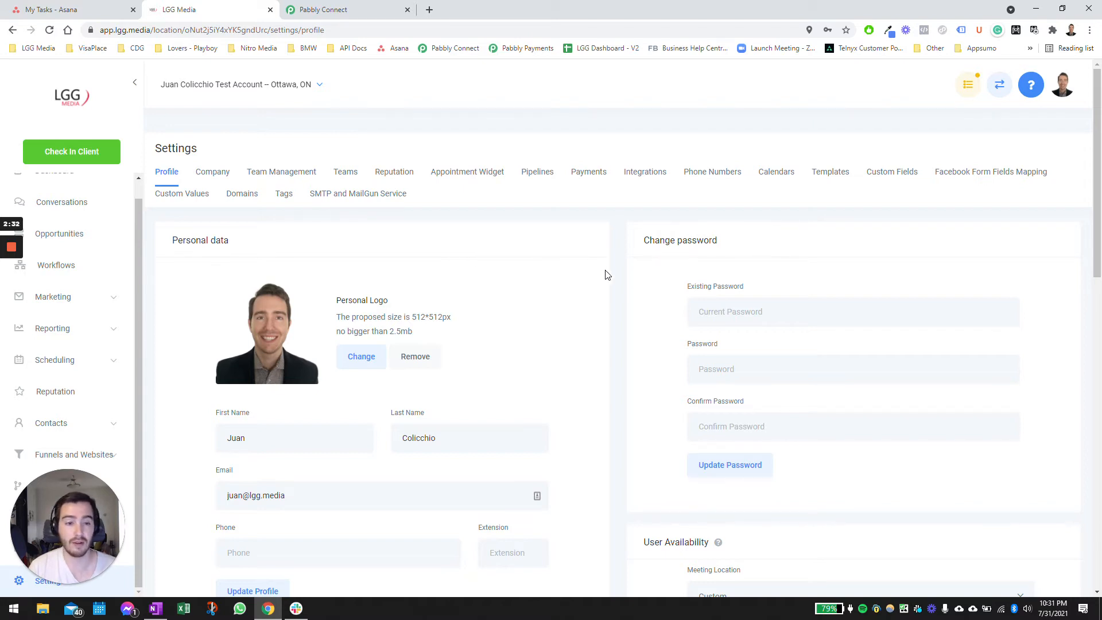
scroll(612, 279, down, 5)
scroll(620, 273, down, 1)
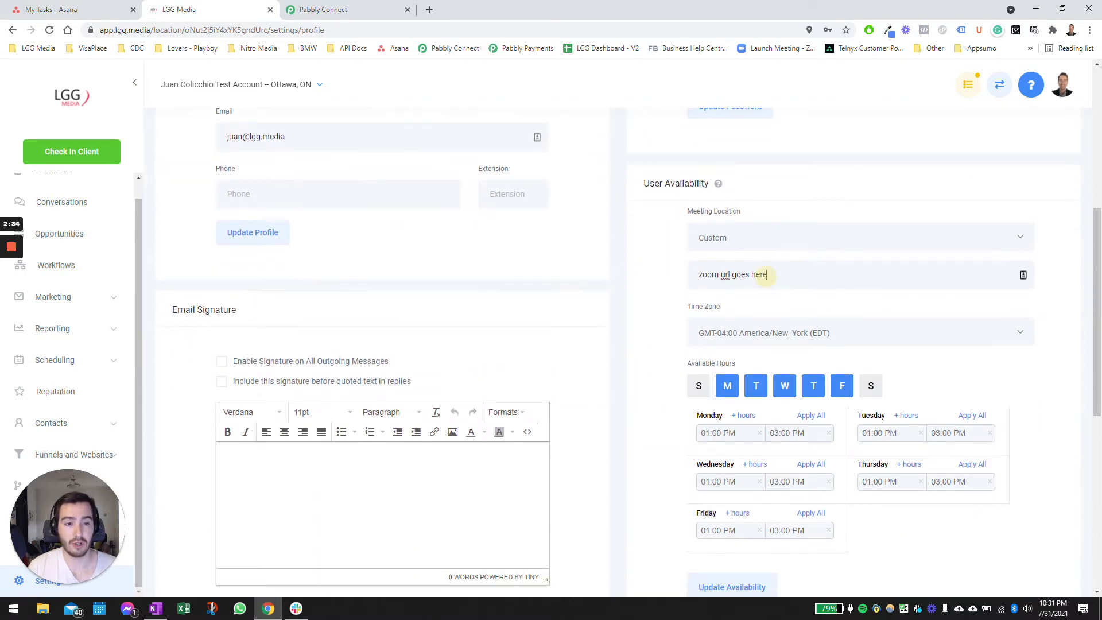
triple_click(764, 275)
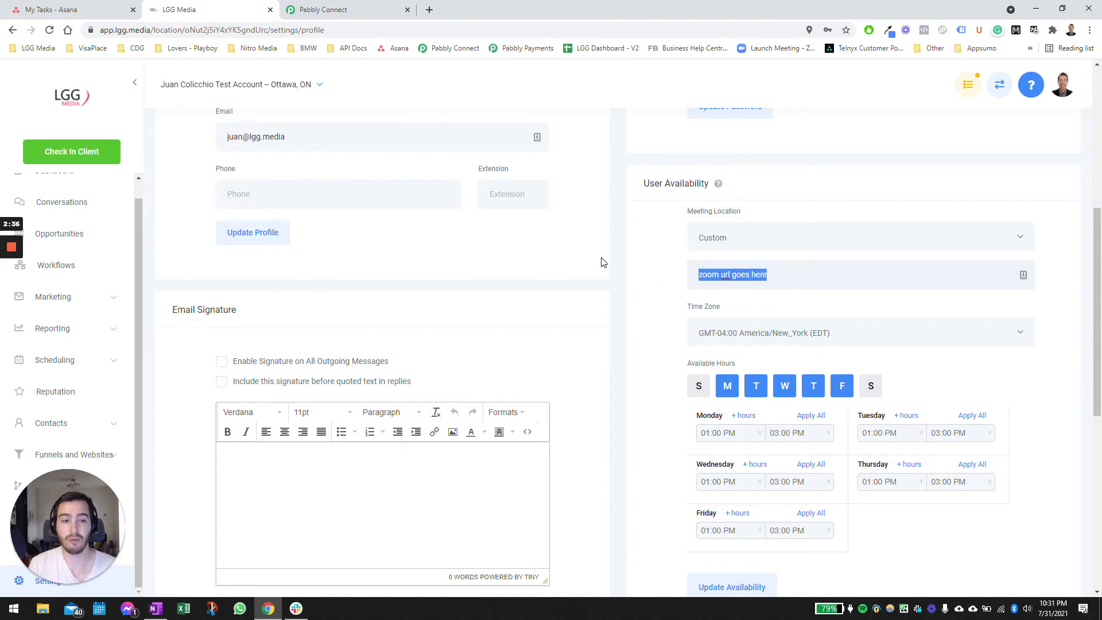
- Replace the custom meeting location in the user availability settings with meetinglink.com
key(BackSpace)
text(me)
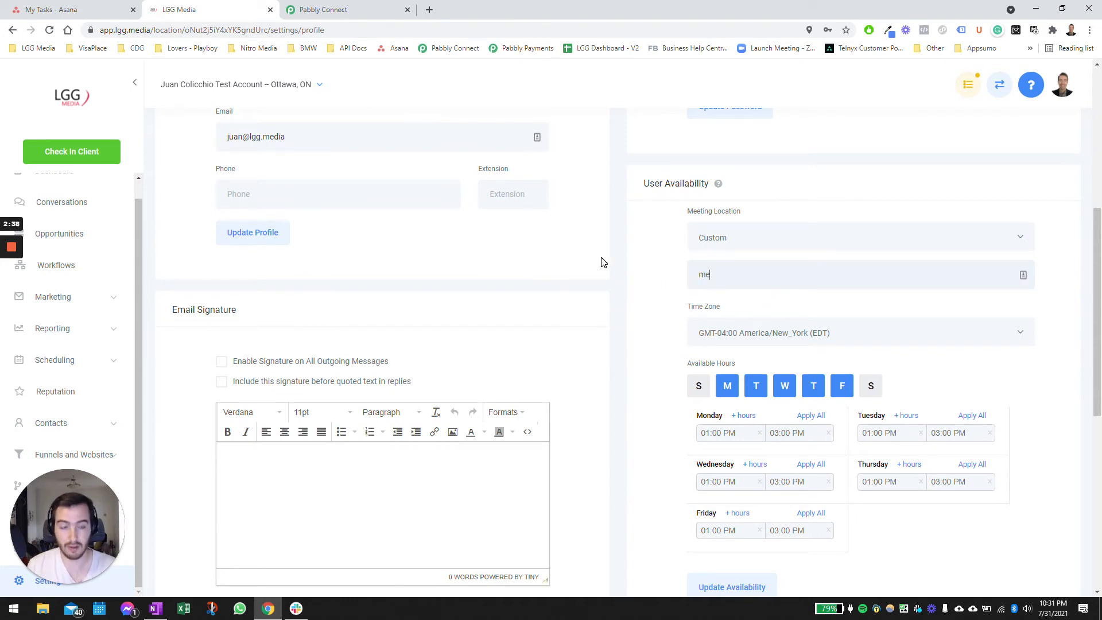
text(etlink.com)
key(ctrl+a)
text(m)
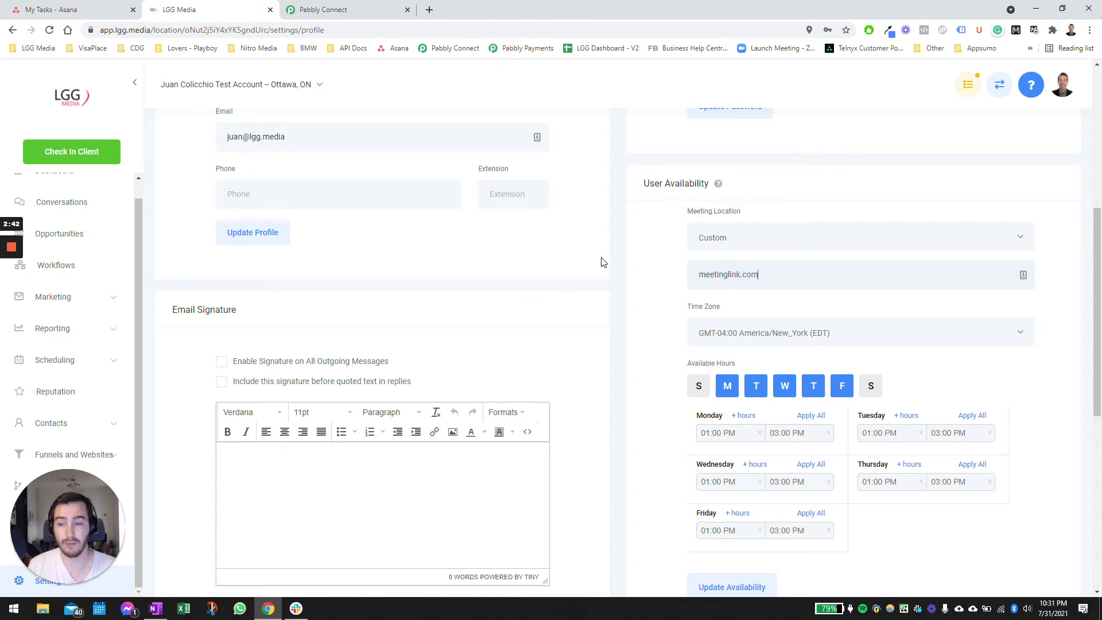
- Check Monday's start and end time choices and apply Monday's hours to all available days
scroll(649, 252, down, 2)
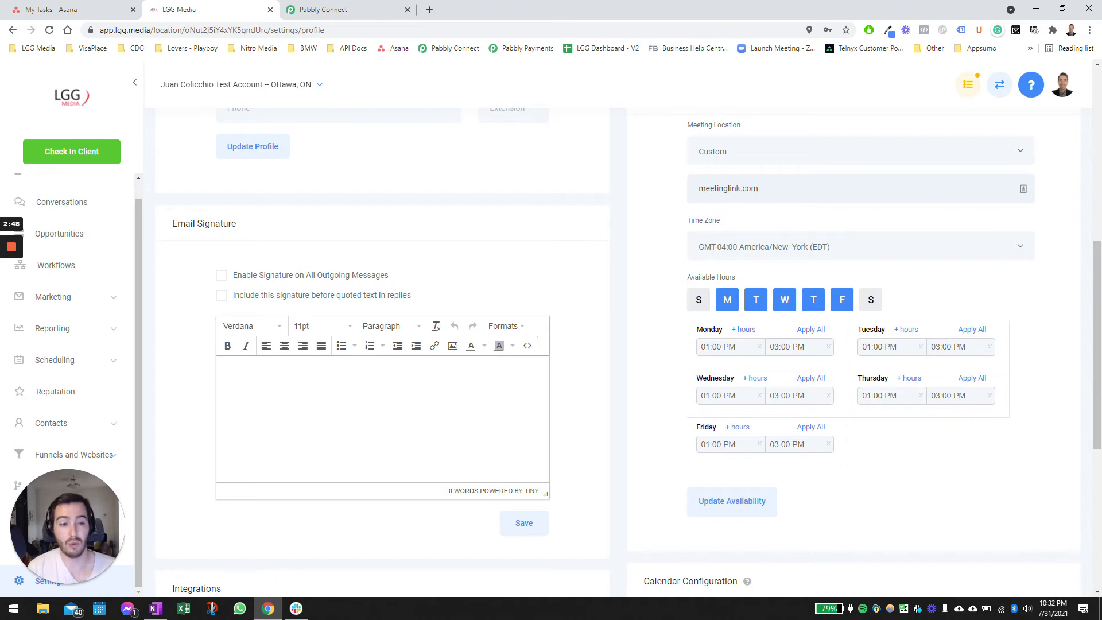
click(728, 347)
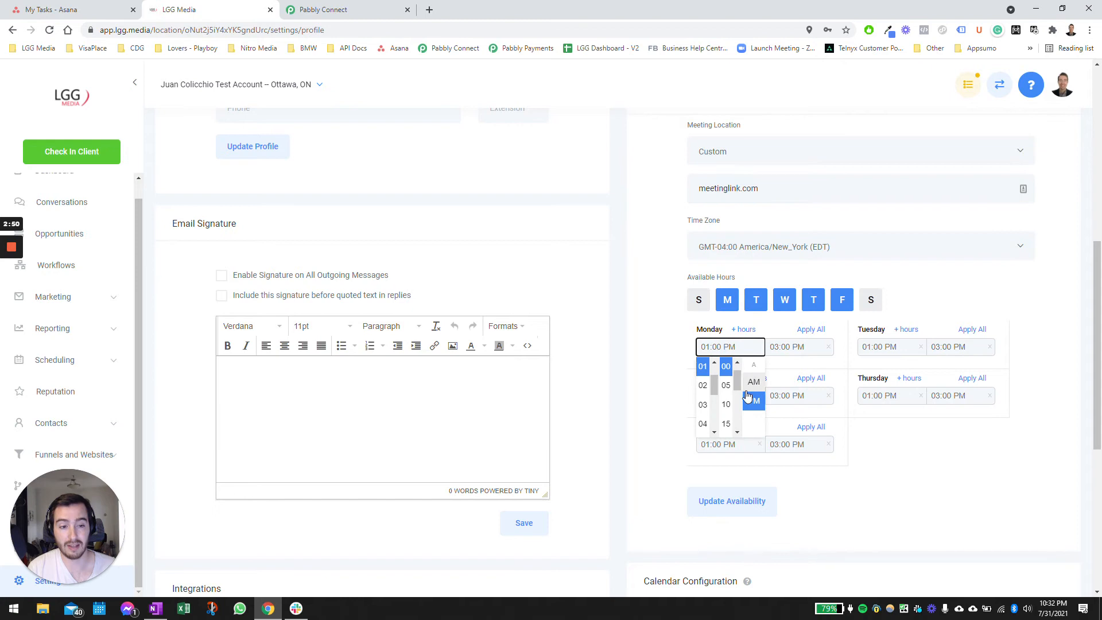
click(770, 328)
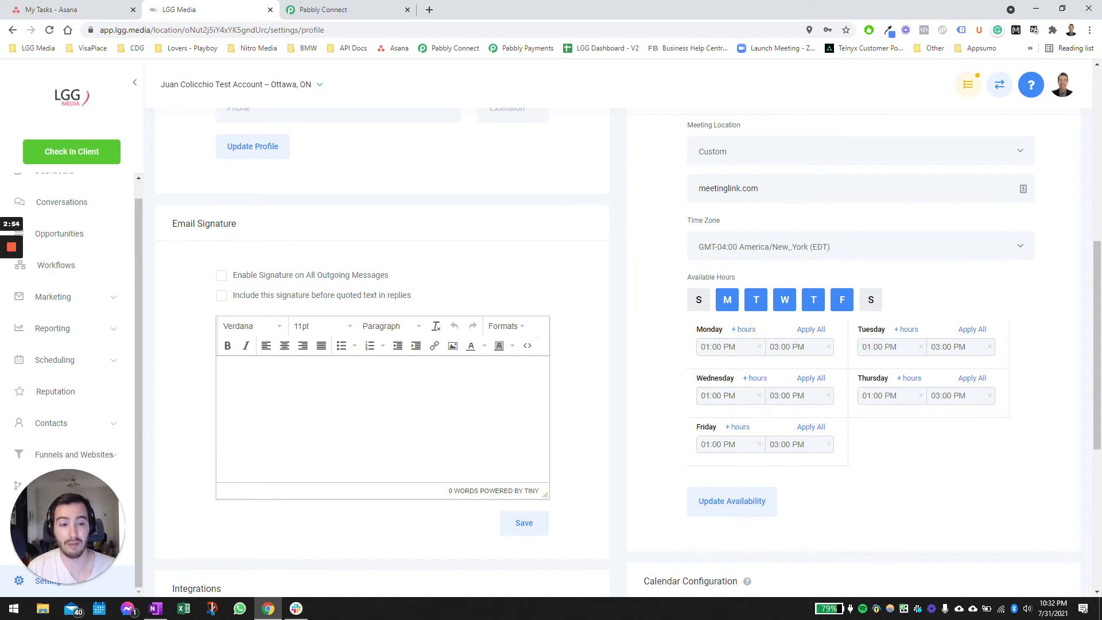
click(810, 349)
click(750, 326)
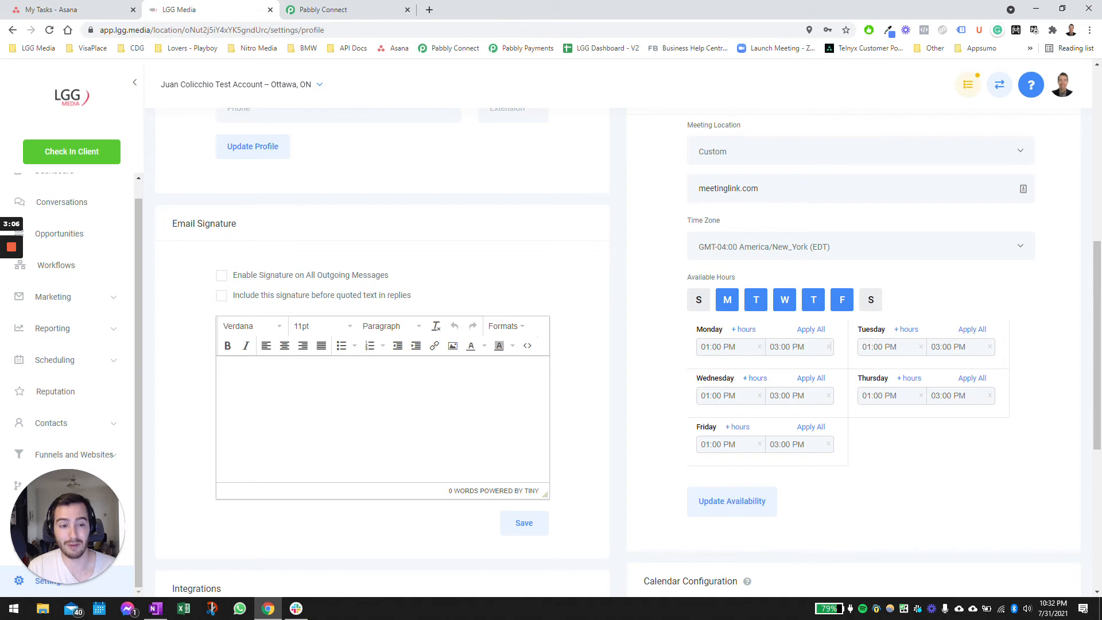
click(813, 330)
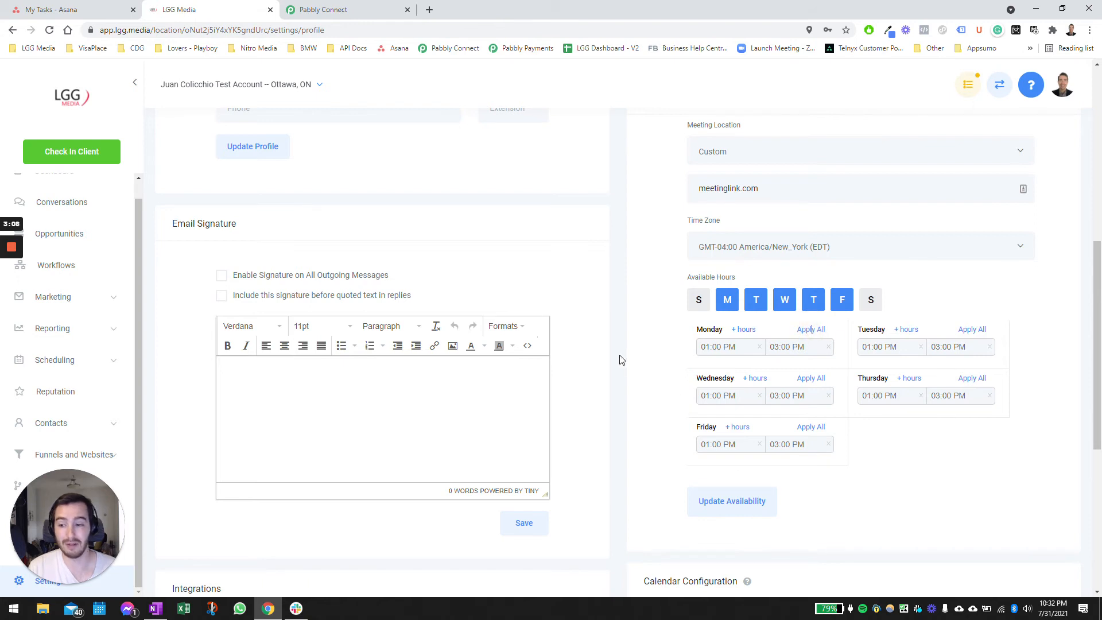
- Update the user availability and agree to overwrite the meeting location in all of the user's calendars
click(724, 508)
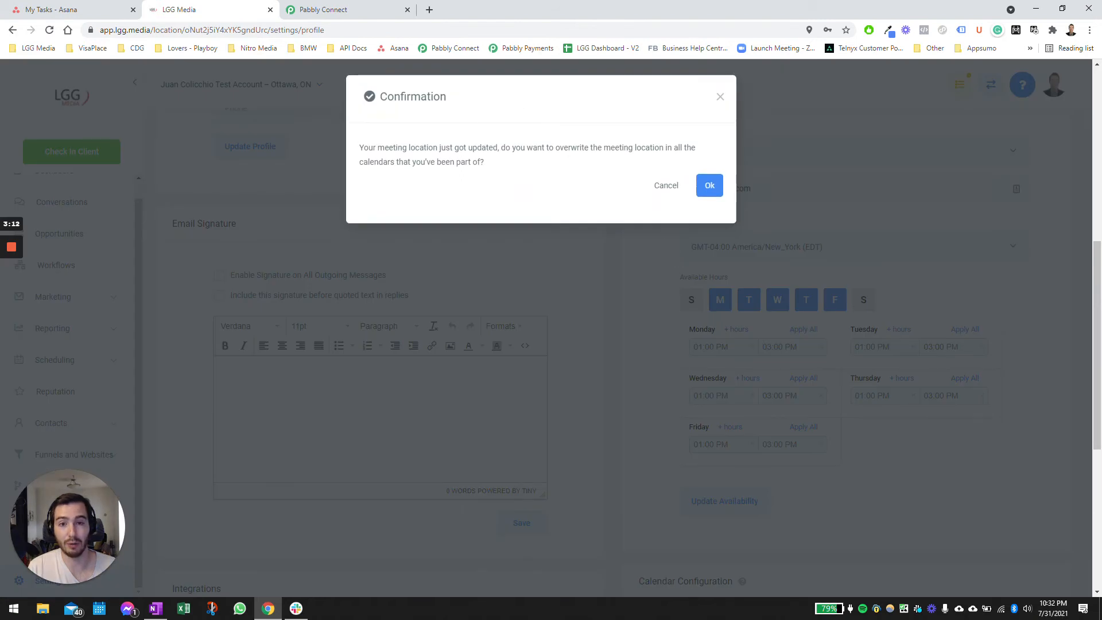
triple_click(482, 148)
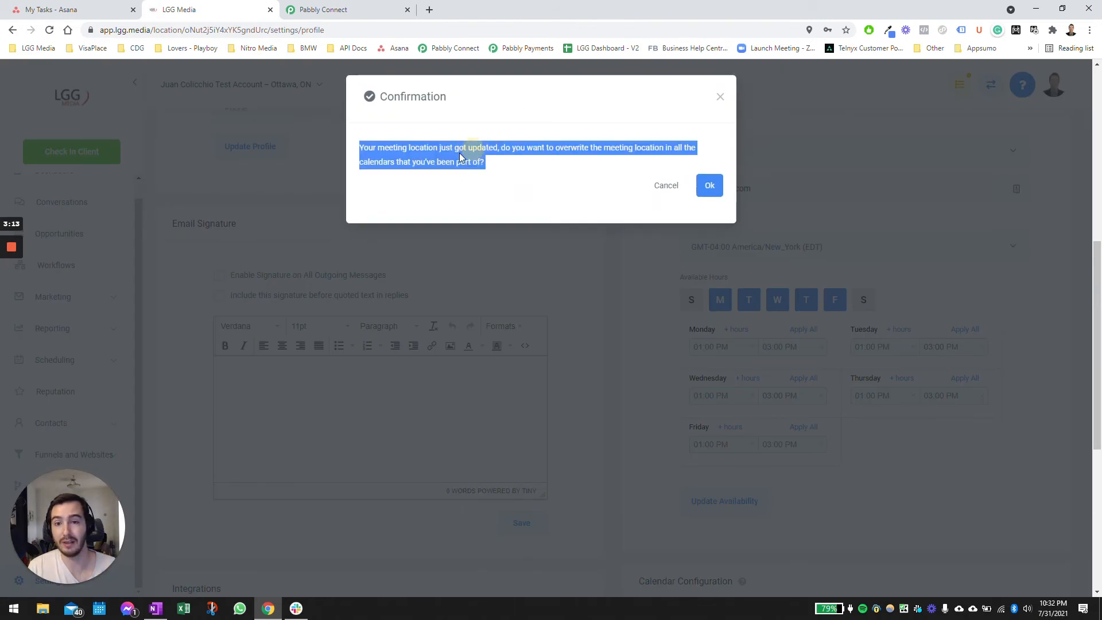
click(709, 186)
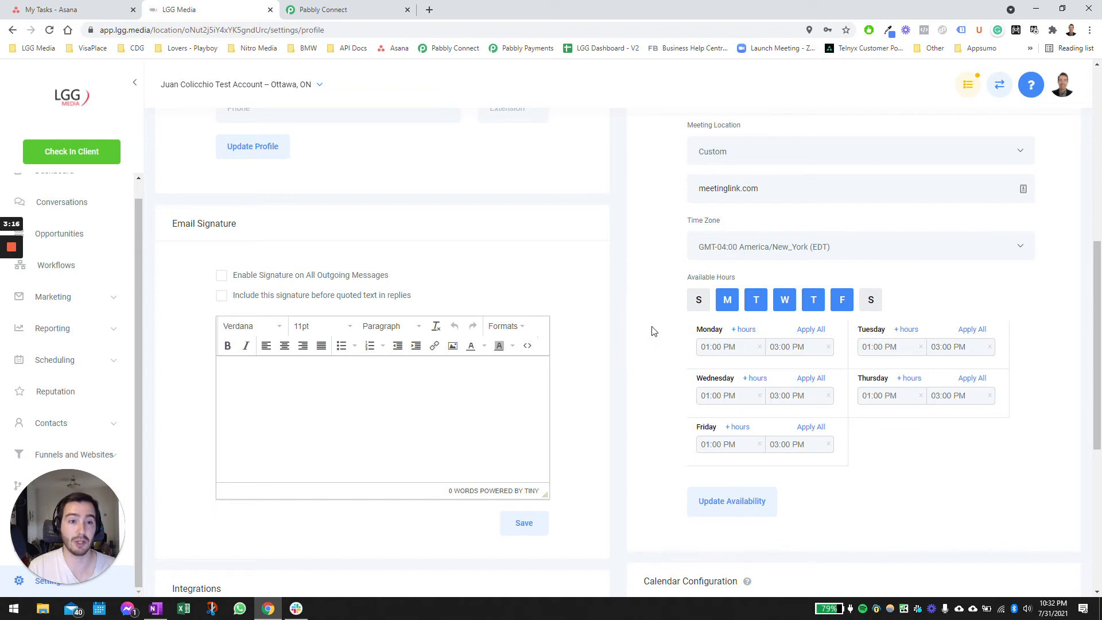
- Examine the primary calendar's sync account and calendar choice, and close the settings without saving
scroll(653, 331, down, 5)
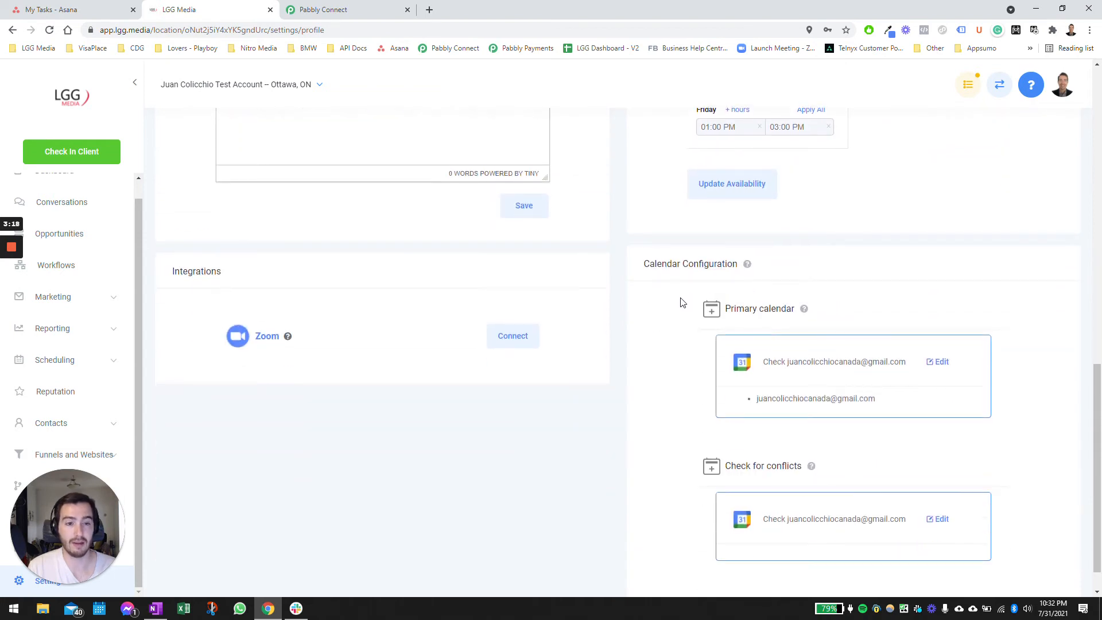
scroll(682, 303, down, 1)
click(942, 324)
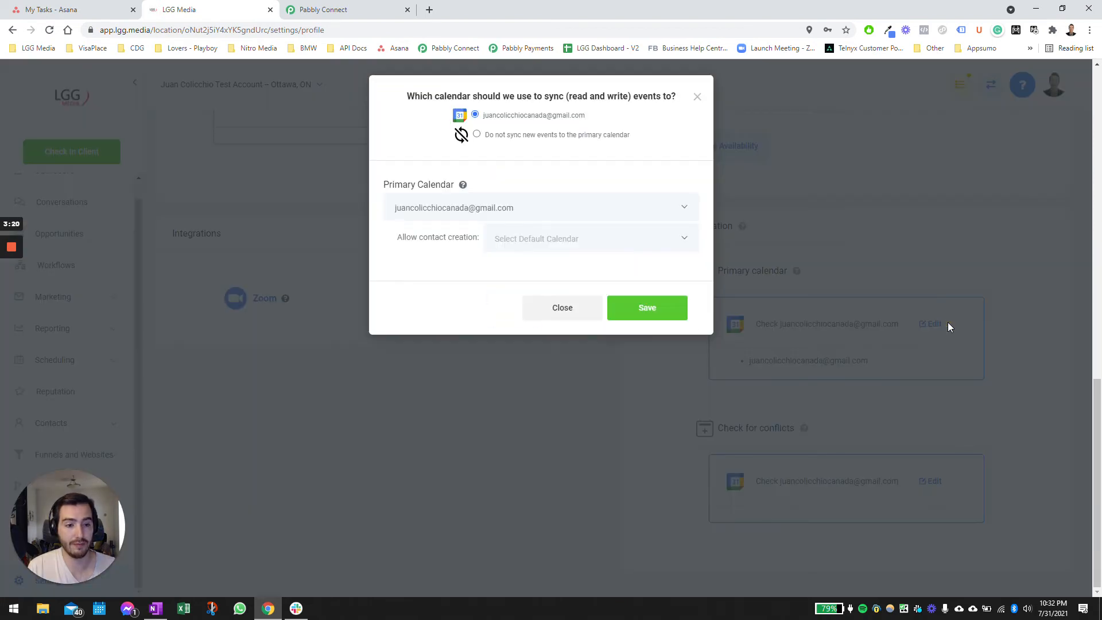
click(476, 115)
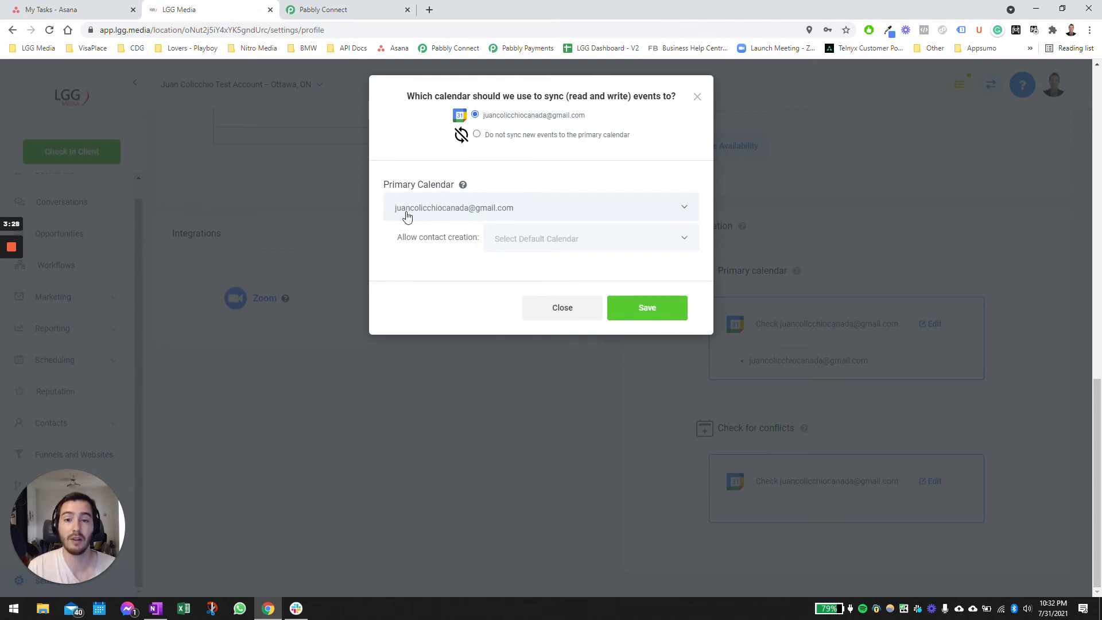
click(432, 212)
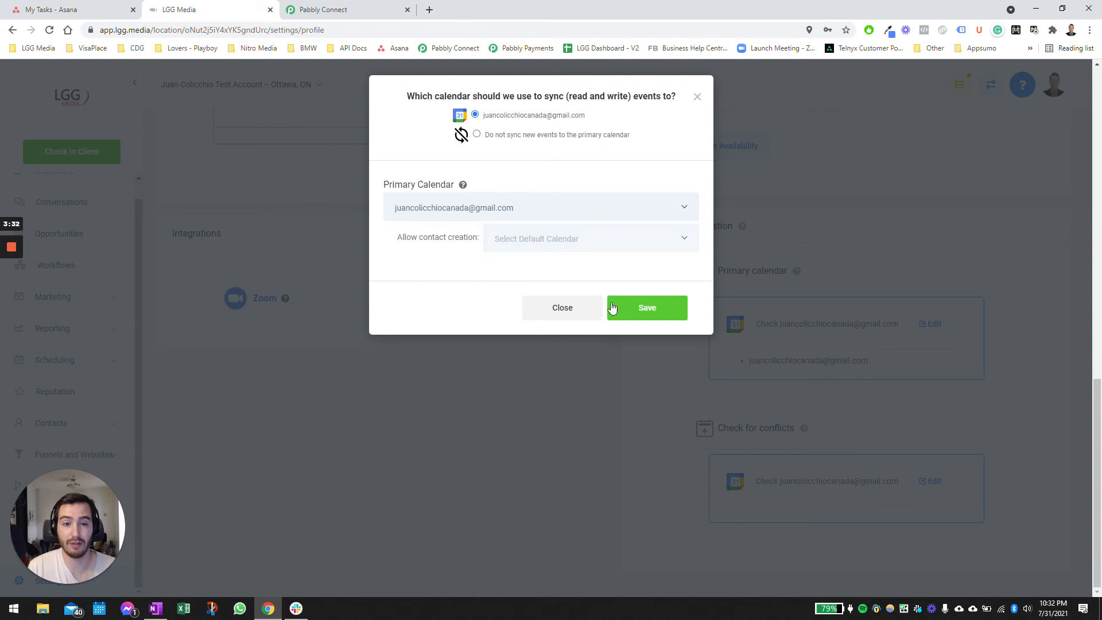
click(565, 308)
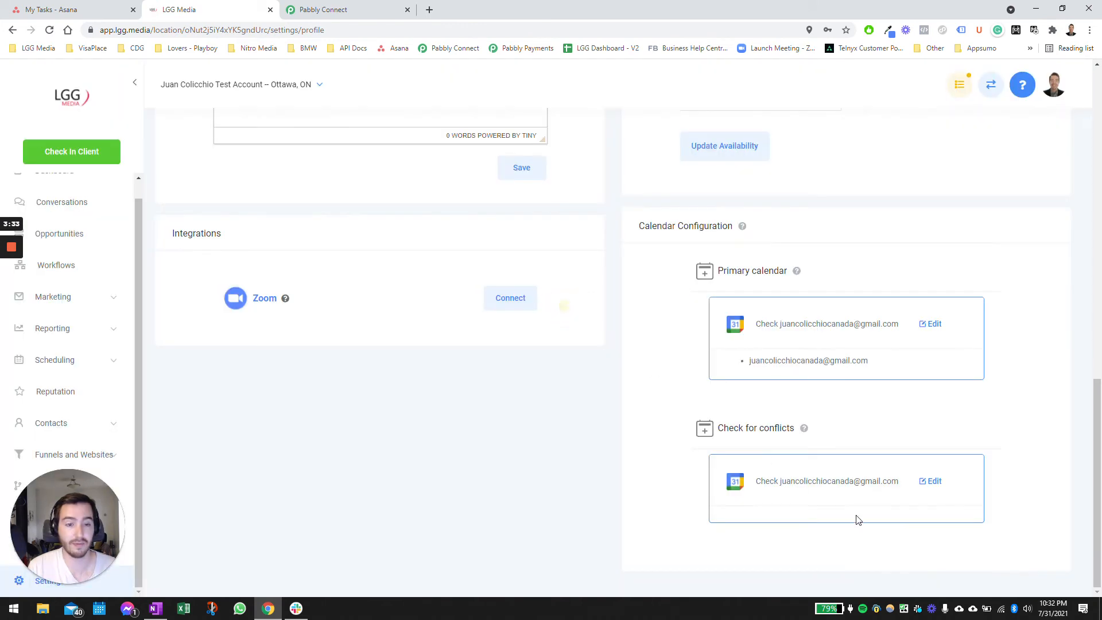
- Examine which calendars can be checked for conflicts, close without saving, and look over the Zoom integration and available hours
click(932, 483)
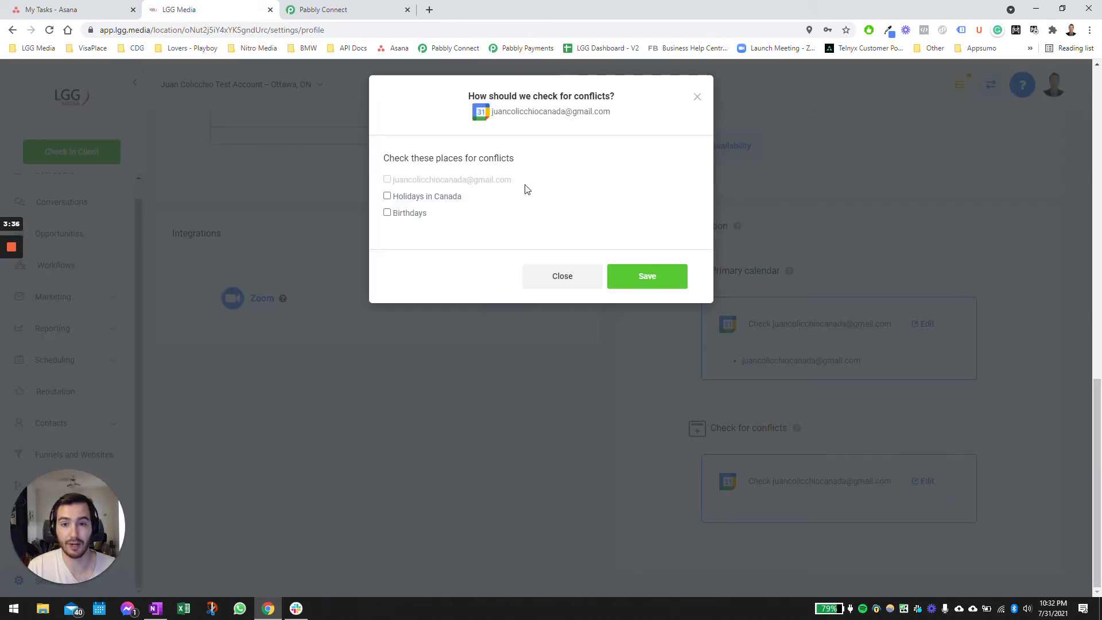
click(574, 282)
scroll(616, 296, up, 6)
scroll(614, 295, down, 6)
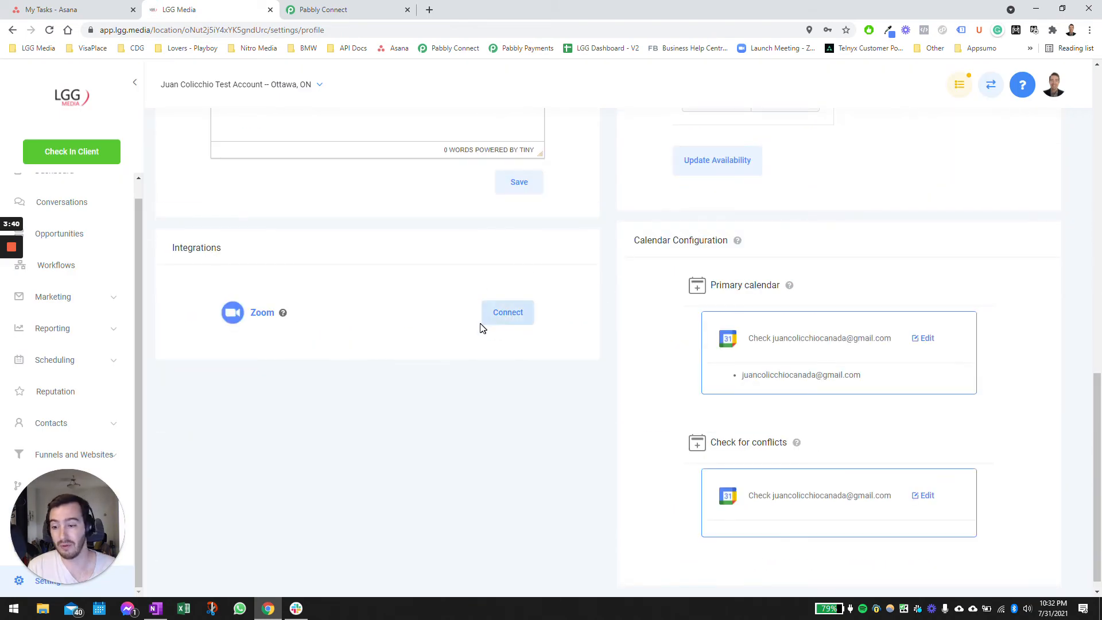
scroll(509, 322, up, 4)
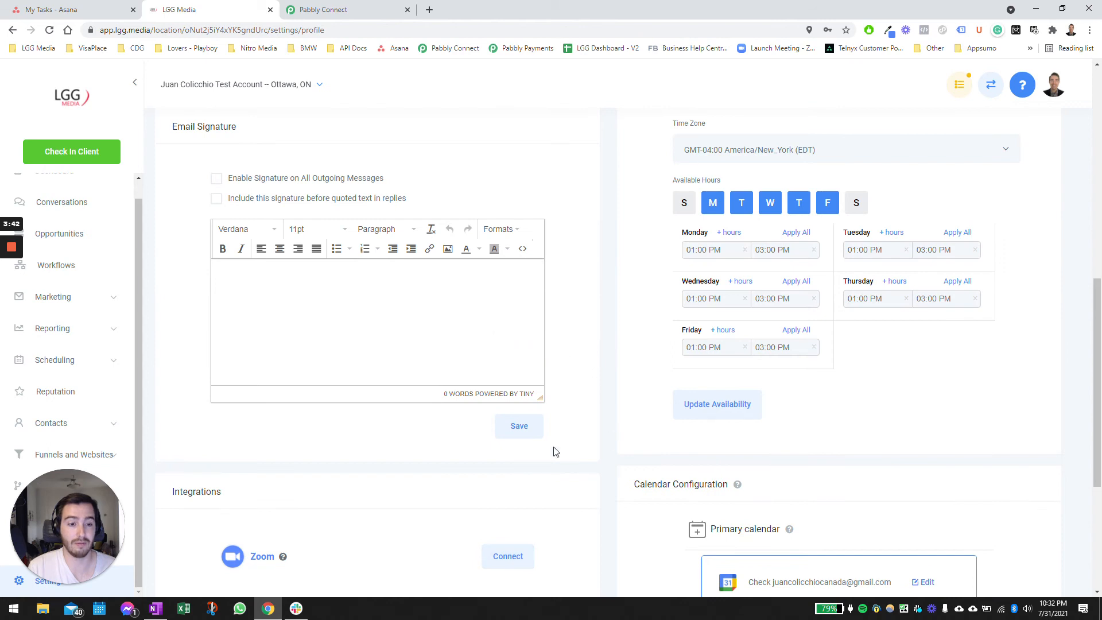
scroll(526, 469, down, 1)
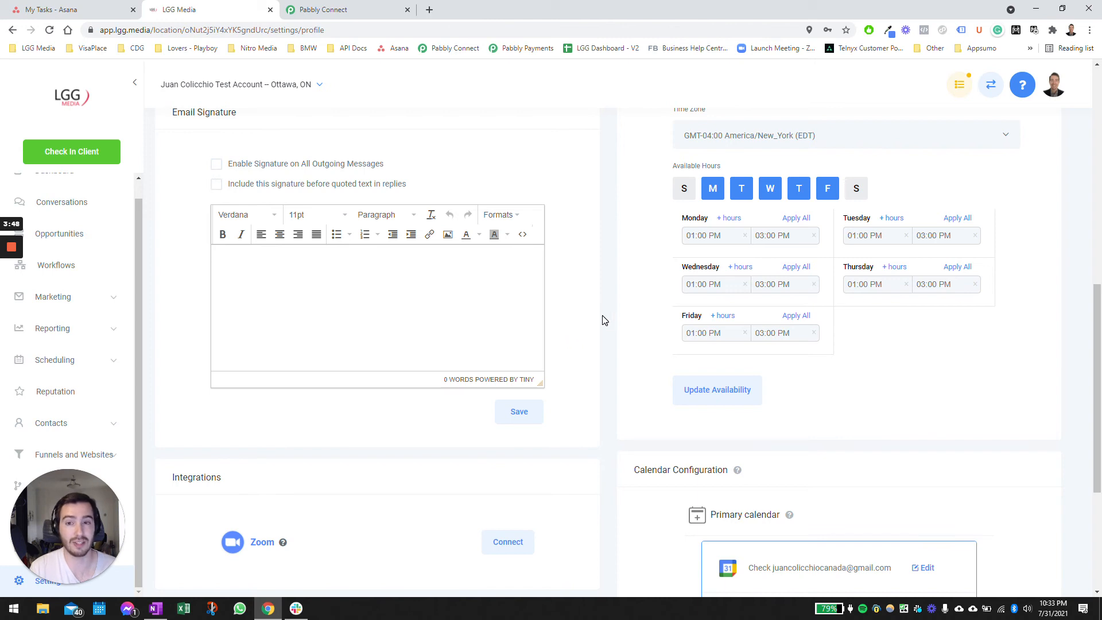
- Open the Intro Call calendar's public booking page from the calendar settings and view next month's available slots
scroll(602, 328, up, 12)
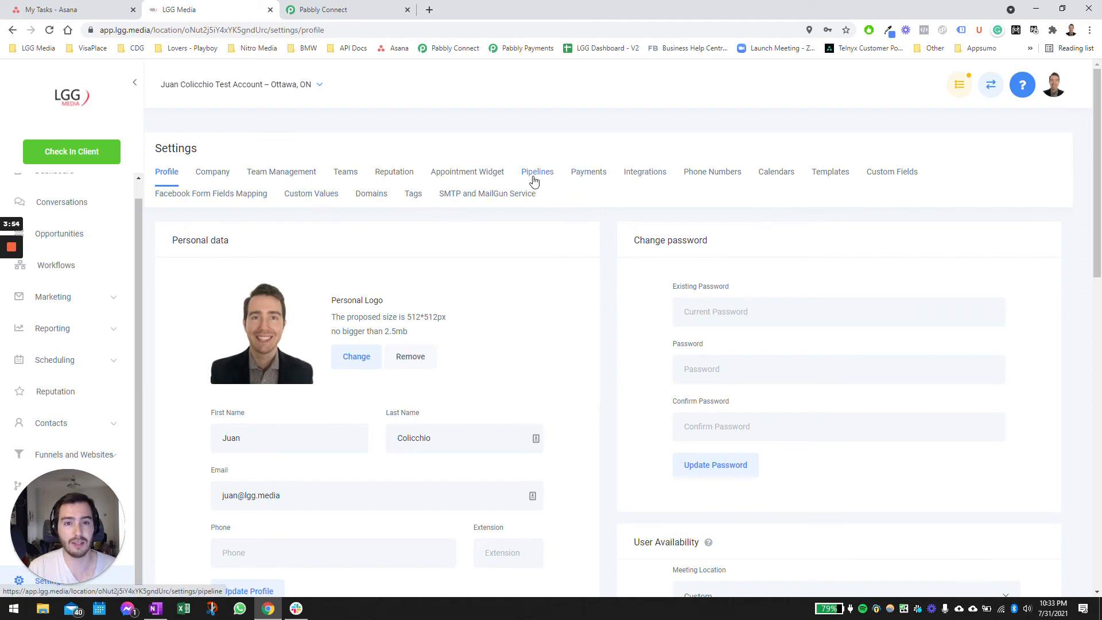
click(776, 172)
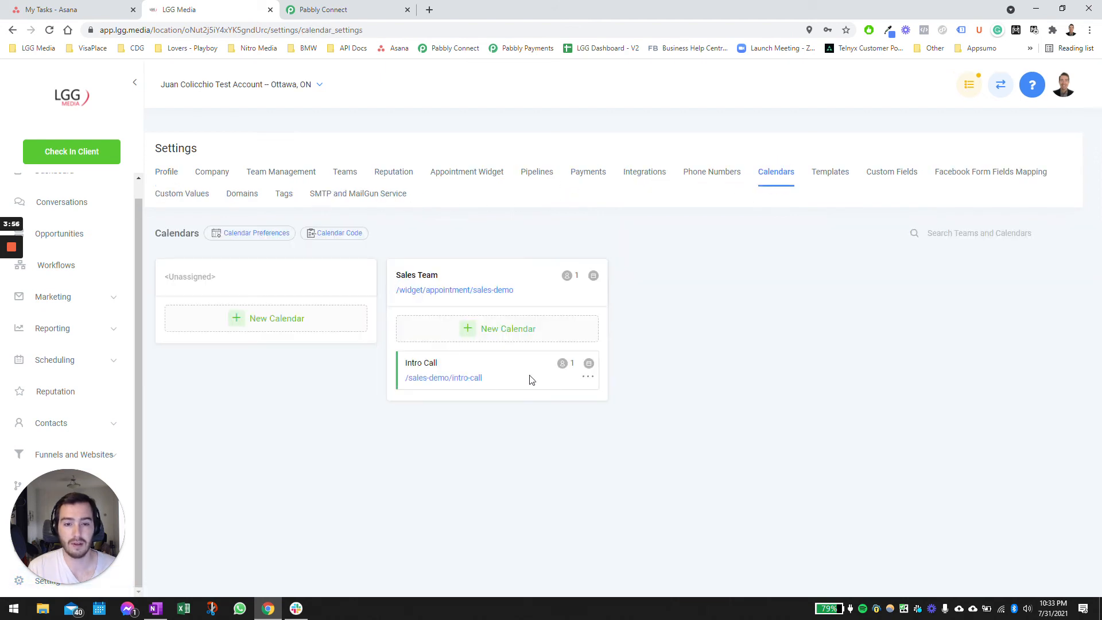
click(444, 379)
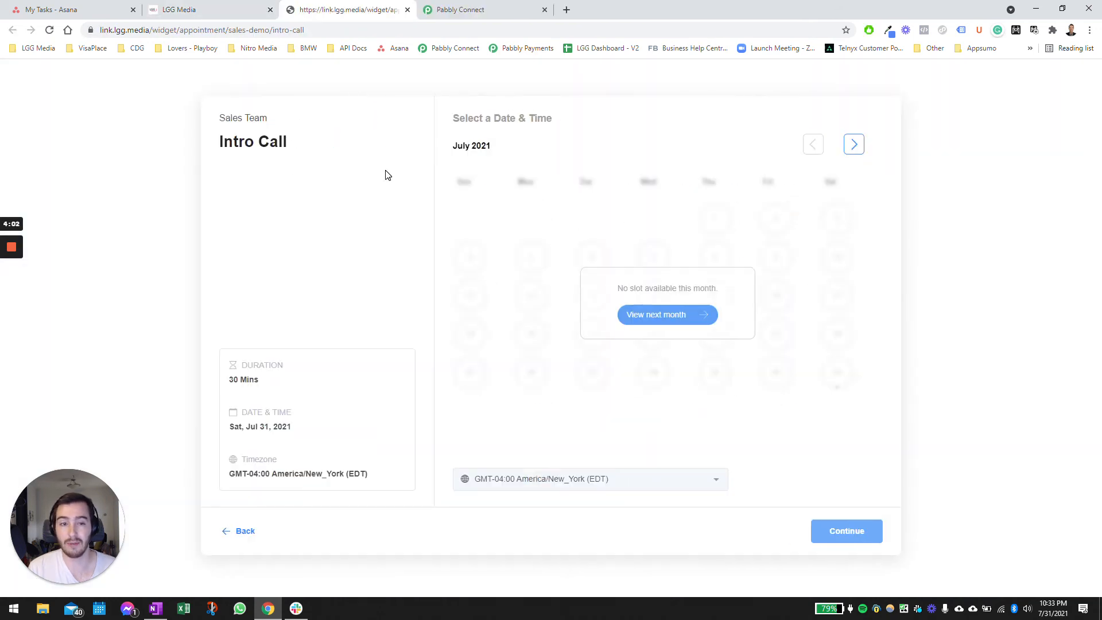
click(660, 315)
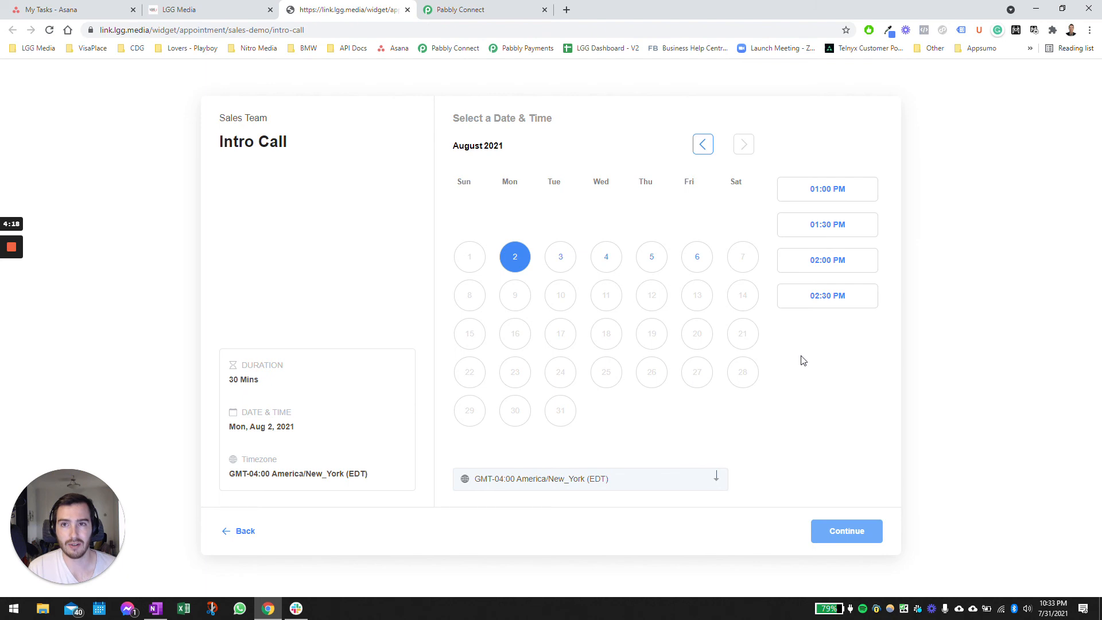
- Return to the calendar settings, check the Intro Call calendar's team member meeting location, and close the editor without saving
click(223, 10)
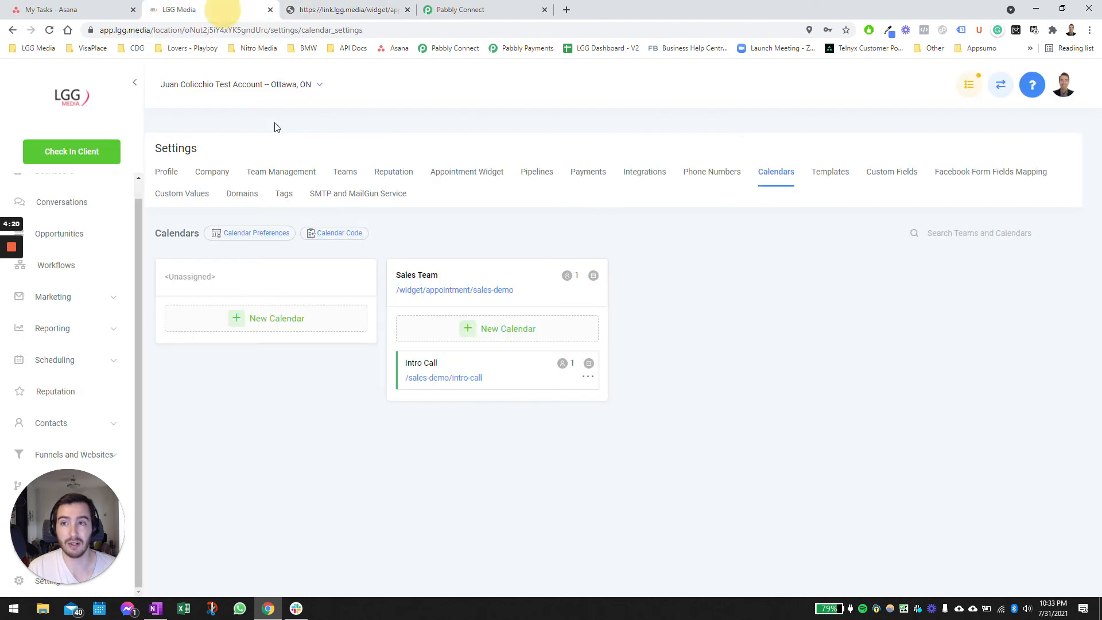
click(588, 376)
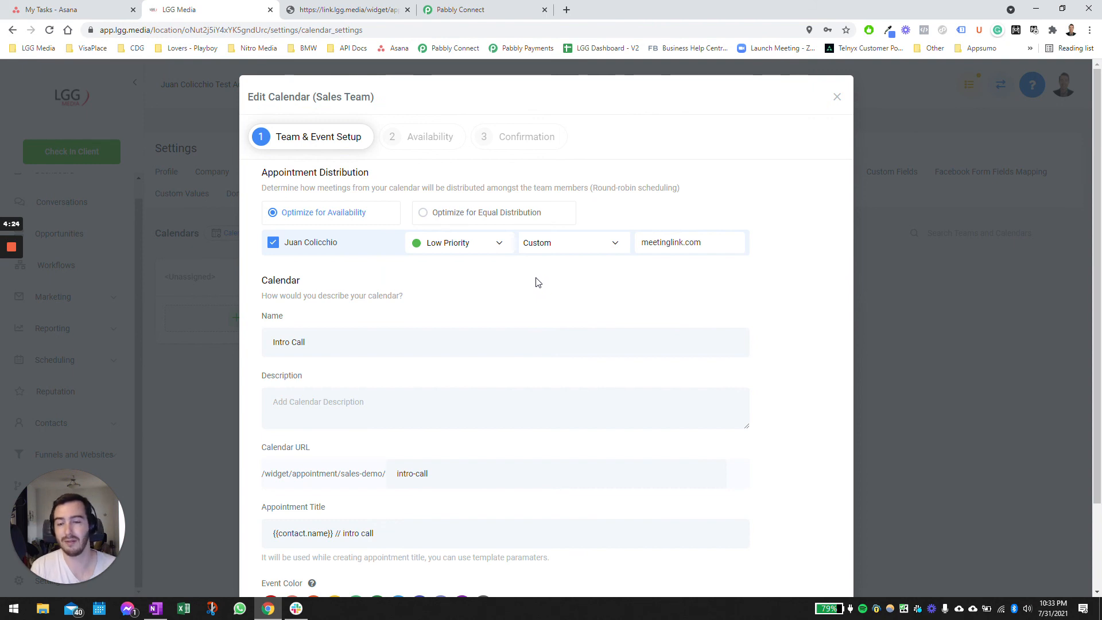
click(837, 100)
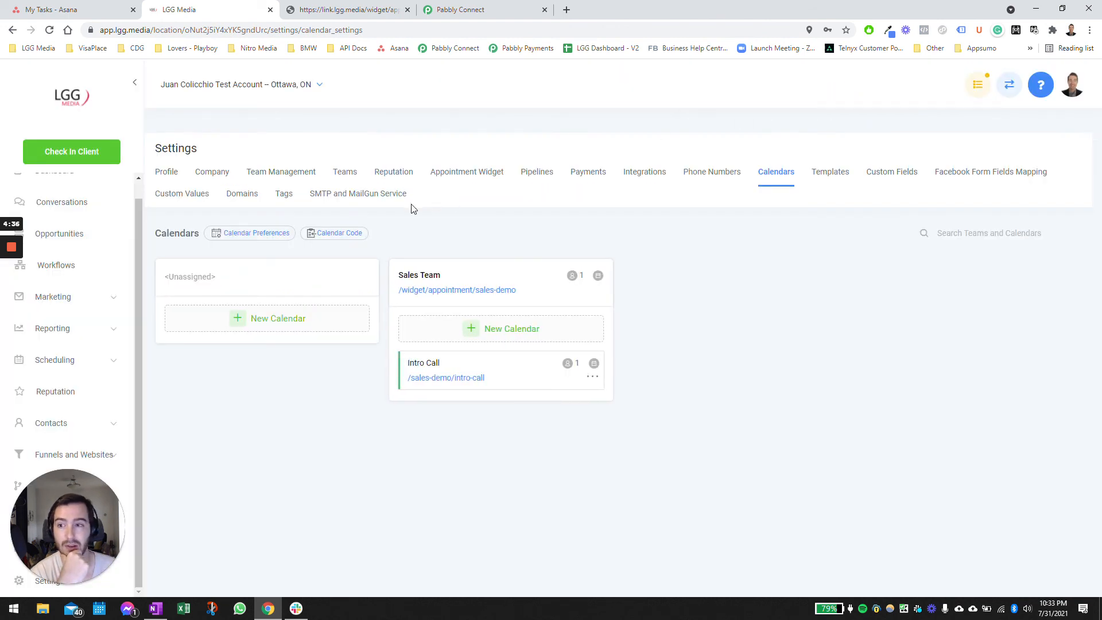